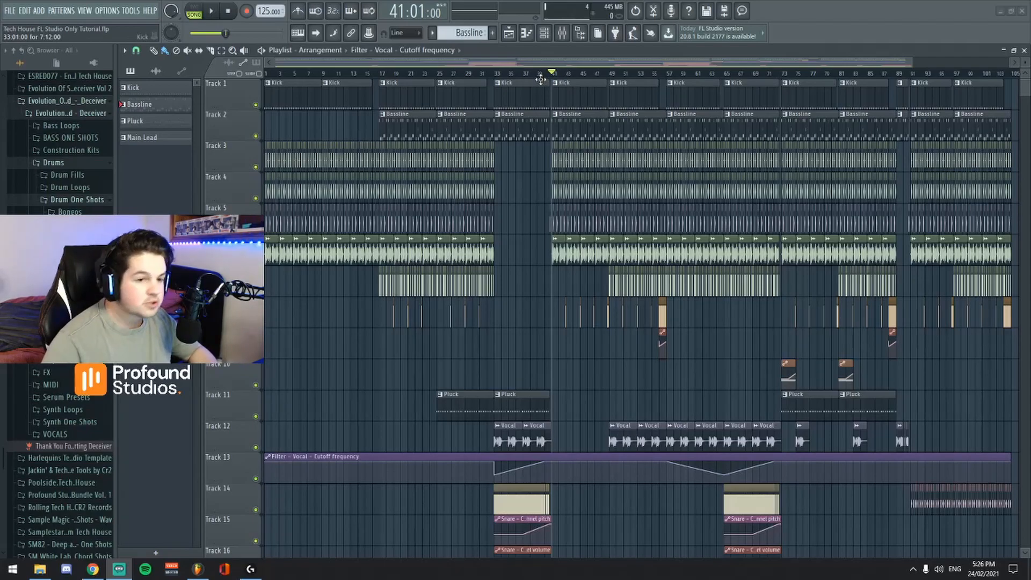
# Open the Bassline channel's GMS synth from the channel rack and examine its settings and its mixer track.
pyautogui.moveTo(529, 63); pyautogui.dragTo(552, 48)
pyautogui.click(543, 33)
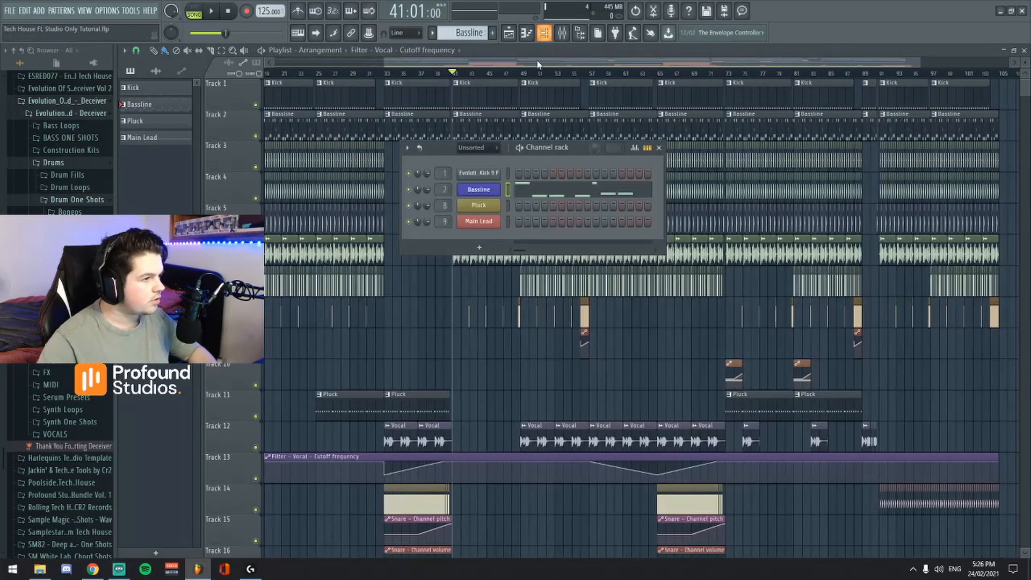
pyautogui.click(480, 190)
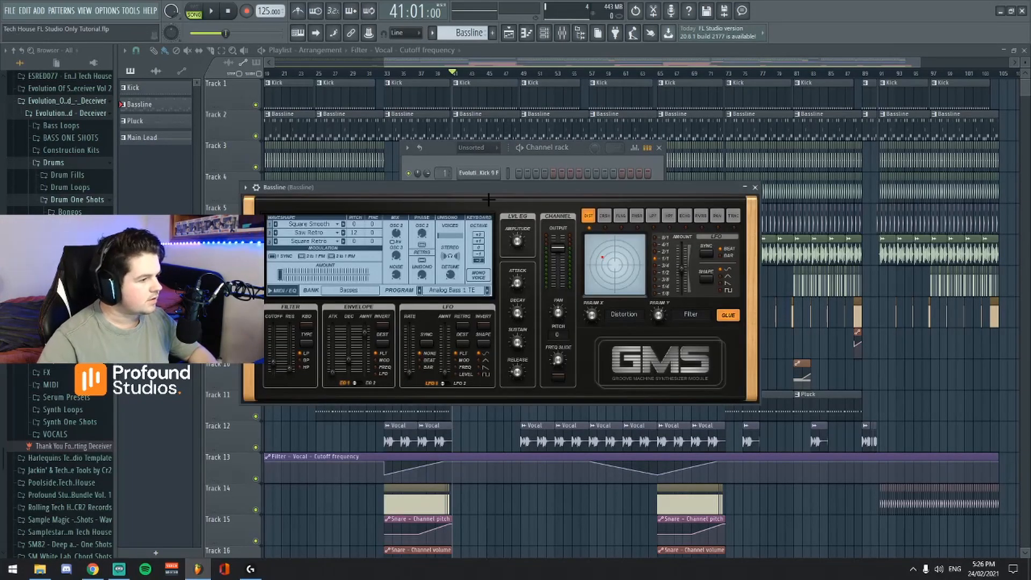
pyautogui.click(561, 34)
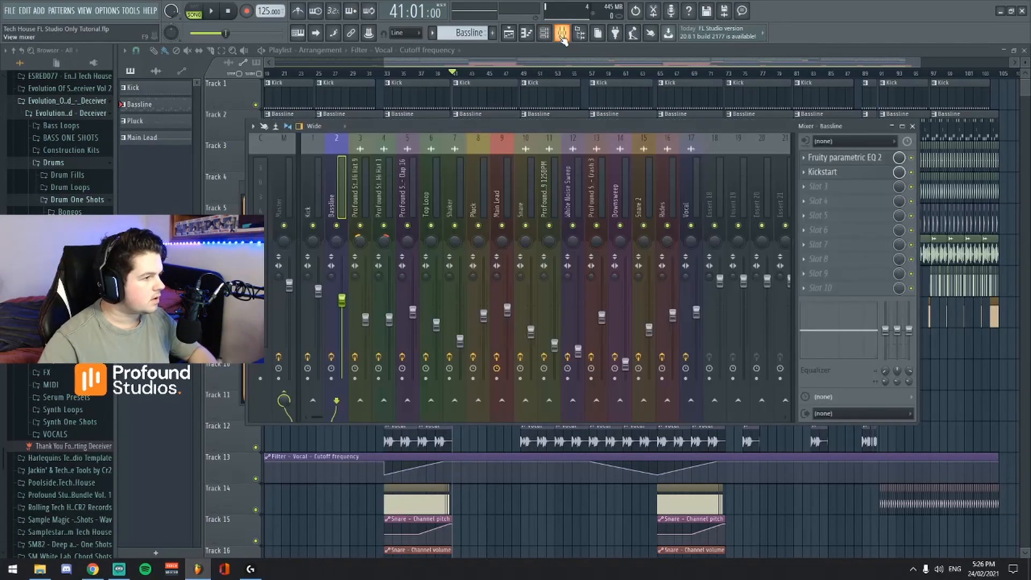
pyautogui.click(562, 34)
pyautogui.moveTo(502, 195); pyautogui.dragTo(479, 159)
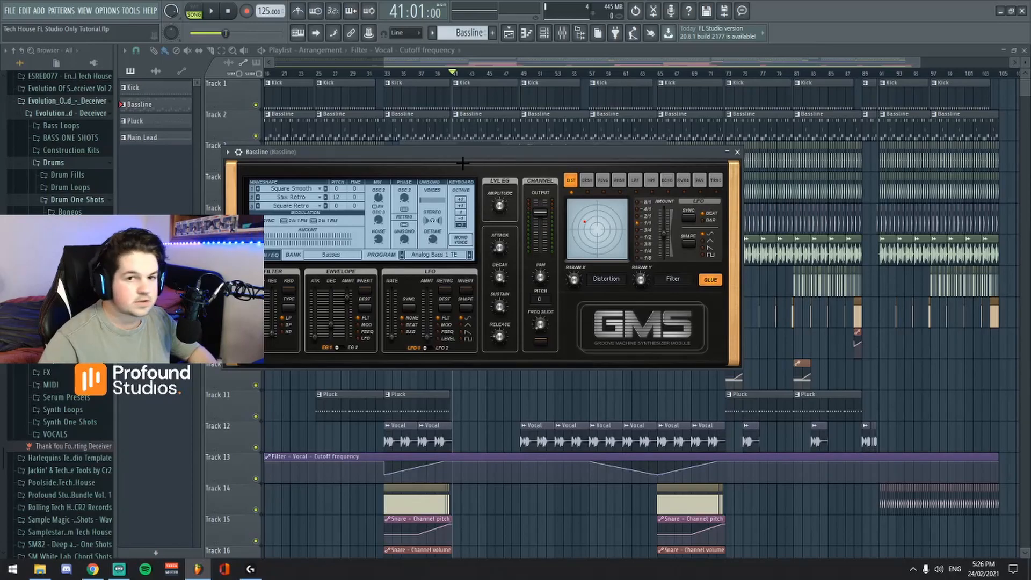
pyautogui.moveTo(485, 166); pyautogui.dragTo(562, 197)
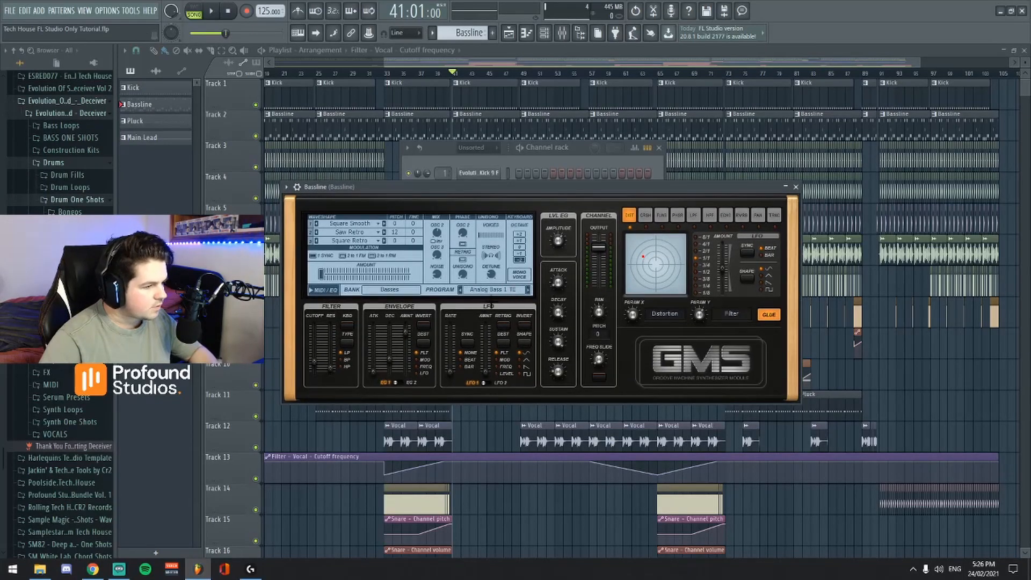
pyautogui.moveTo(594, 190); pyautogui.dragTo(580, 221)
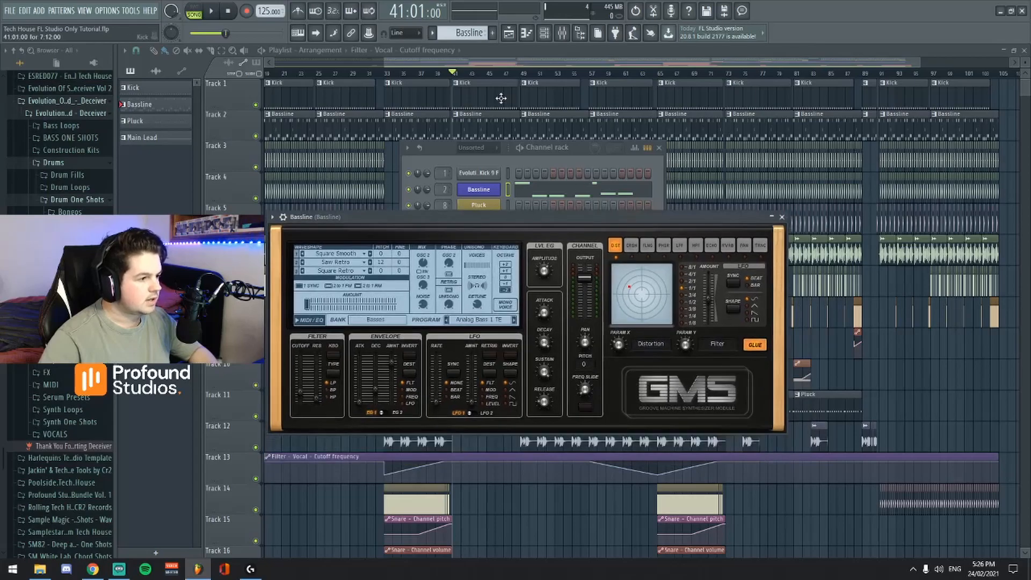
# Switch playback to pattern mode and audition the Bassline pattern on its own with the GMS synth open.
pyautogui.click(198, 10)
pyautogui.click(211, 11)
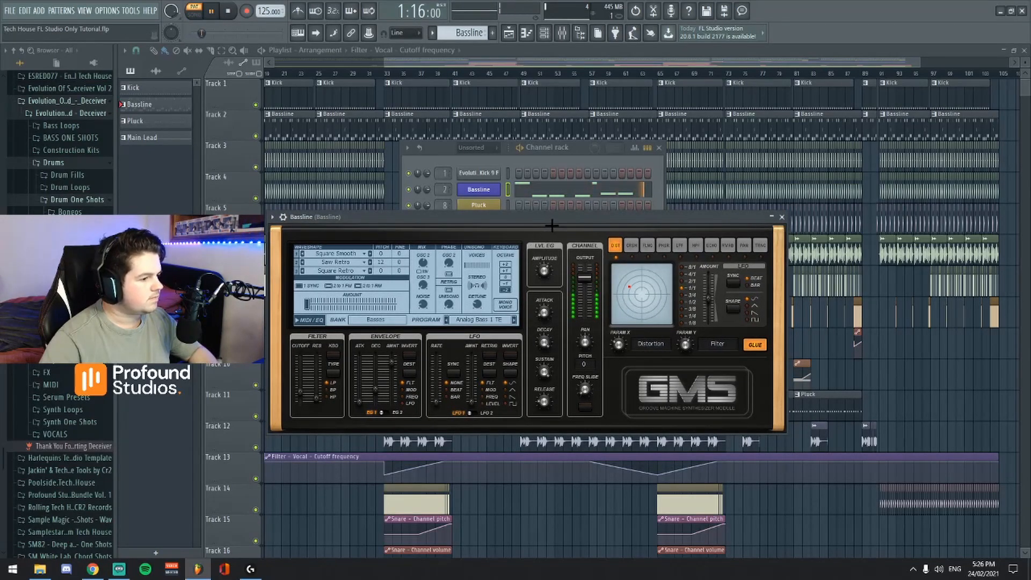
pyautogui.moveTo(559, 216)
pyautogui.mouseDown()
pyautogui.moveTo(576, 217)
pyautogui.moveTo(554, 207)
pyautogui.mouseUp()
pyautogui.press('space')
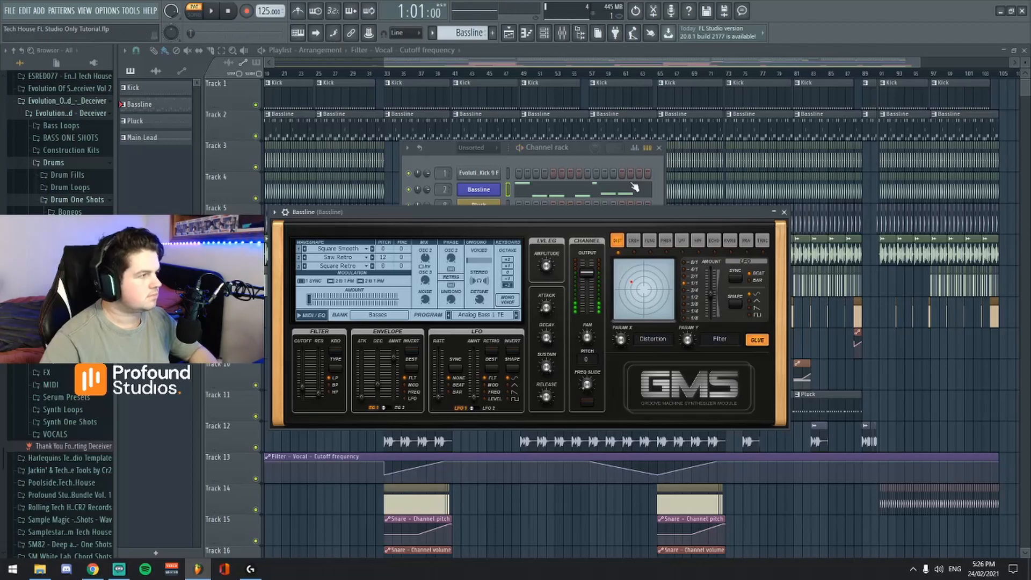
pyautogui.moveTo(615, 214); pyautogui.dragTo(639, 178)
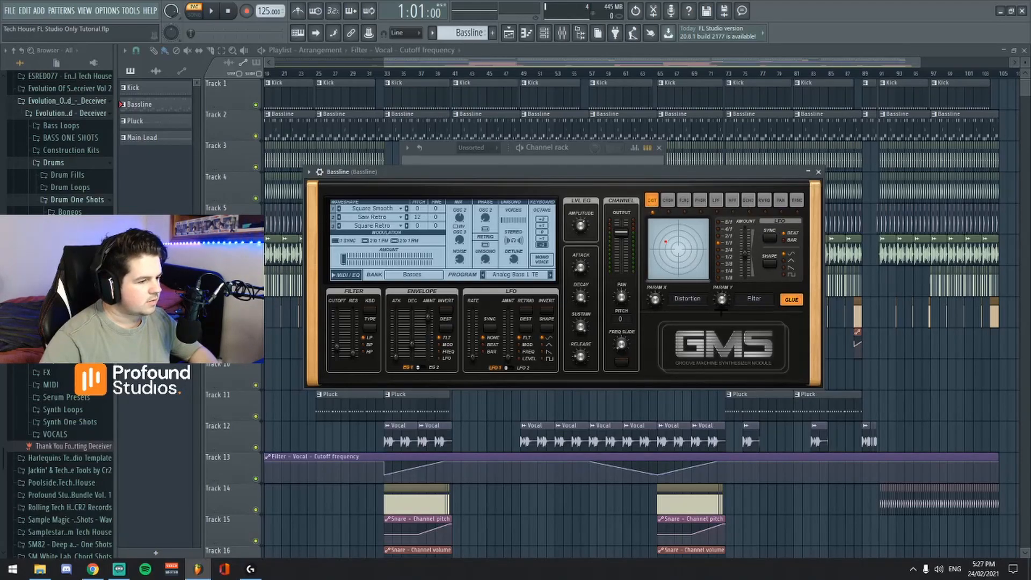
# Inspect Fruity parametric EQ 2 on the Bassline mixer track while playing the pattern, and close the EQ.
pyautogui.click(558, 35)
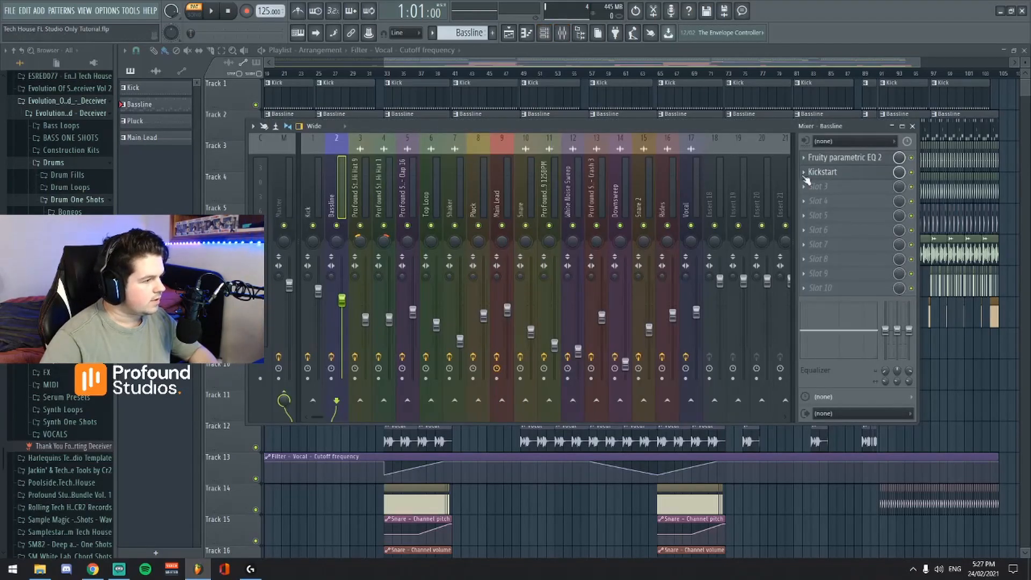
pyautogui.click(840, 157)
pyautogui.press('space')
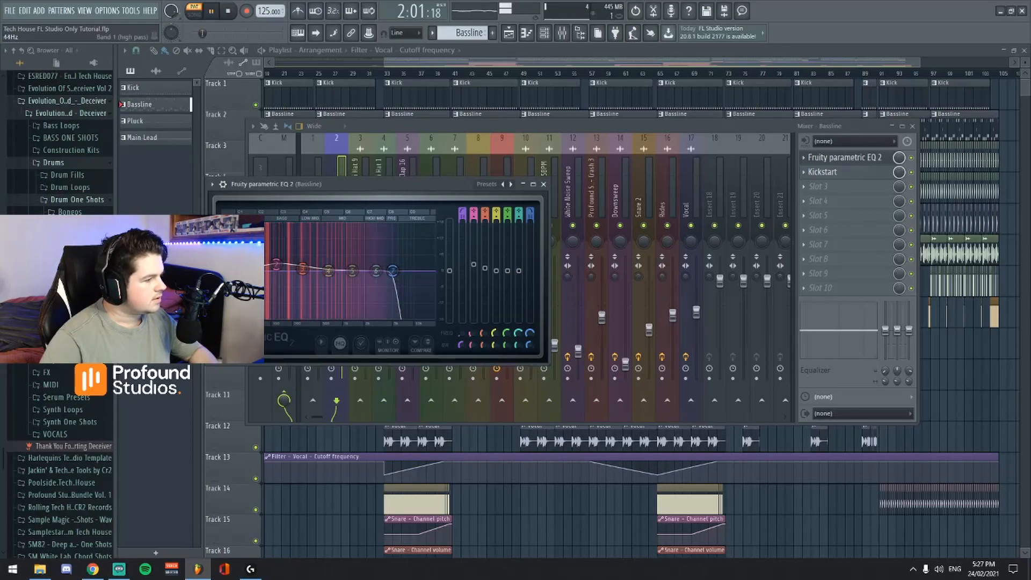
pyautogui.press('space')
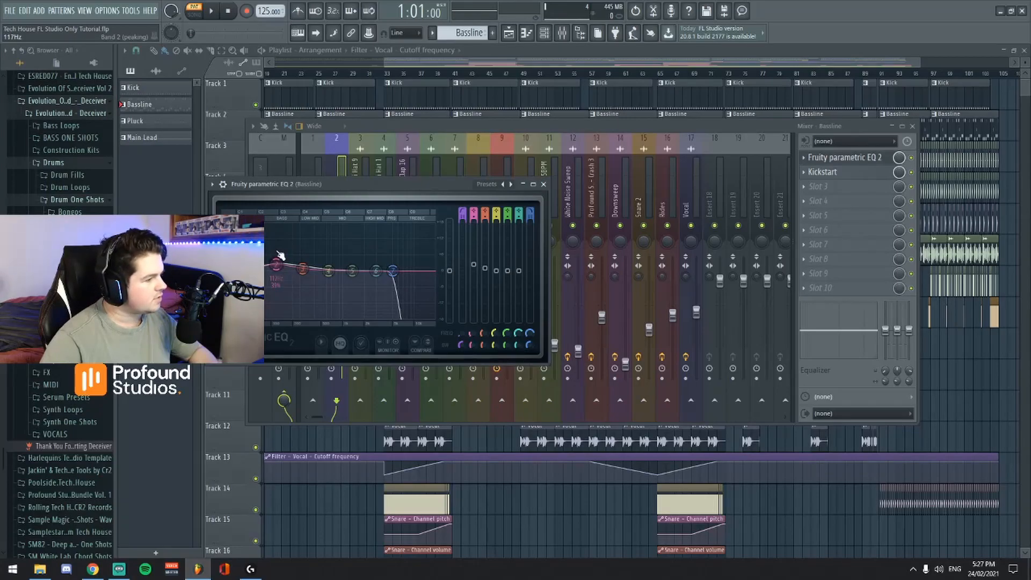
pyautogui.press('space')
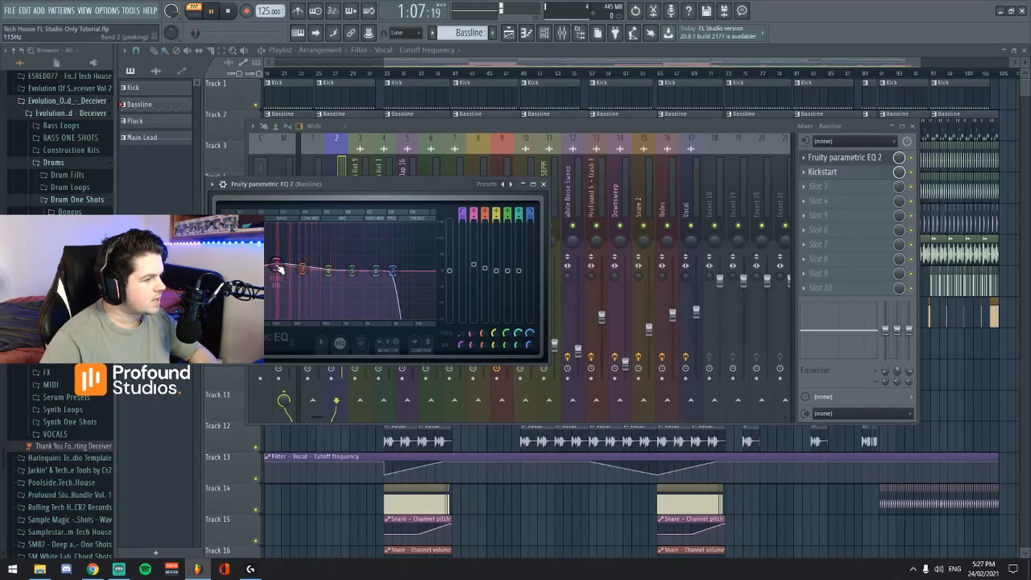
pyautogui.press('space')
pyautogui.click(543, 183)
# Play the arrangement in song mode from bar 41 with the mixer open to check the bassline's level.
pyautogui.moveTo(609, 63); pyautogui.dragTo(552, 64)
pyautogui.click(549, 74)
pyautogui.click(561, 33)
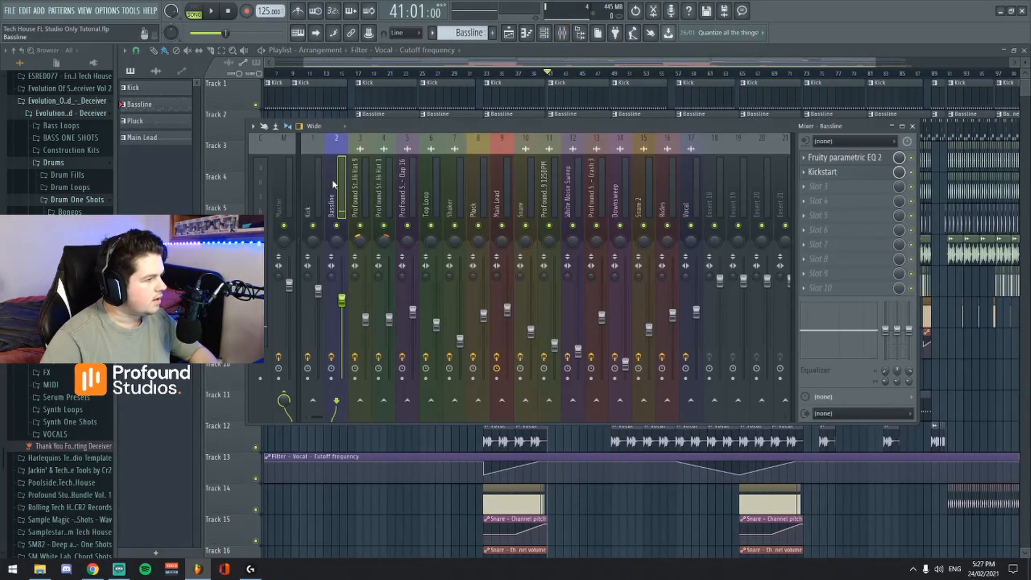
pyautogui.press('space')
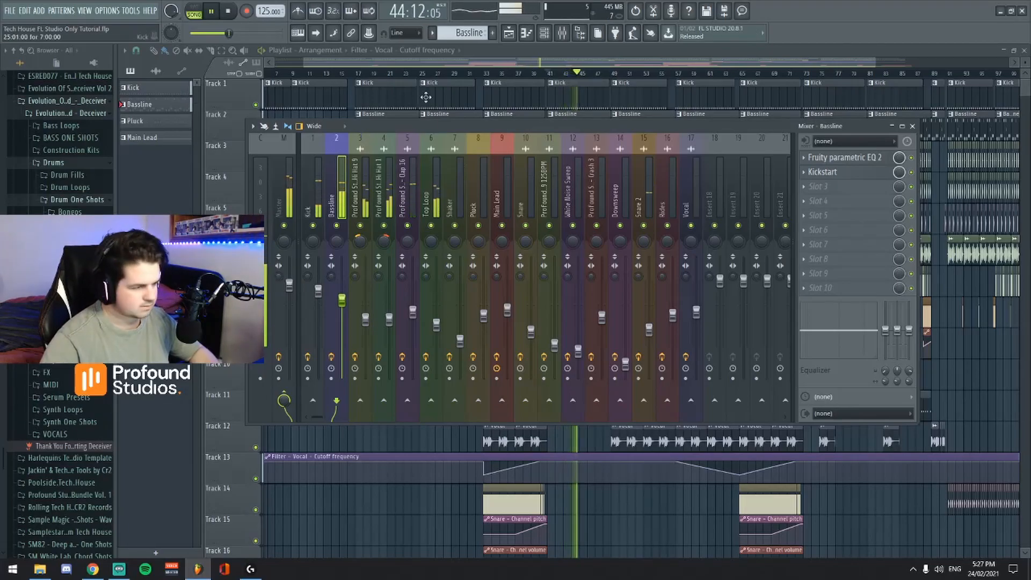
pyautogui.press('space')
pyautogui.click(561, 34)
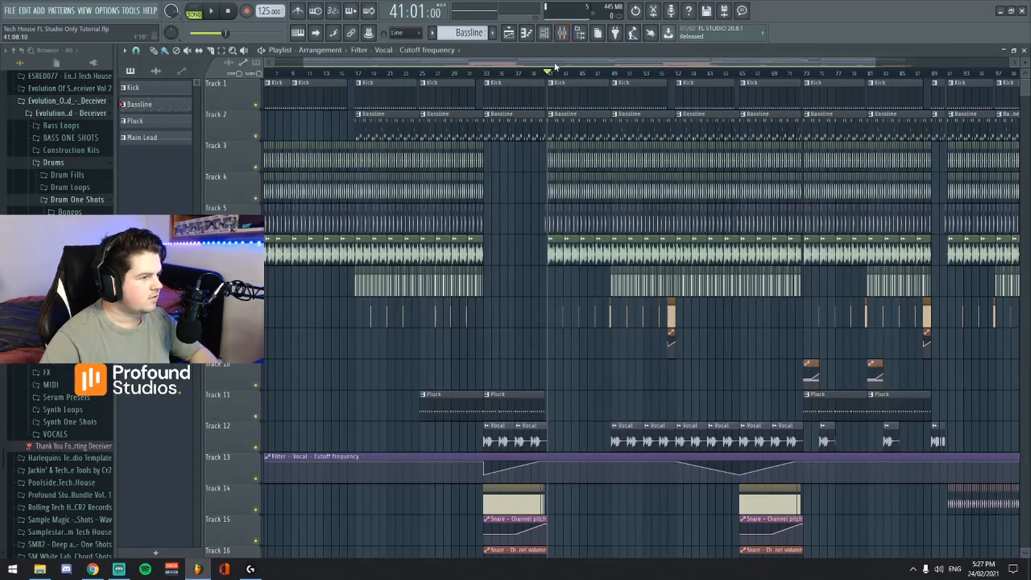
# Examine the arrangement around bar 41 and reopen the Bassline channel's GMS synth, keeping the channel rack accessible.
pyautogui.scroll(-2, 559, 83)
pyautogui.scroll(5, 558, 83)
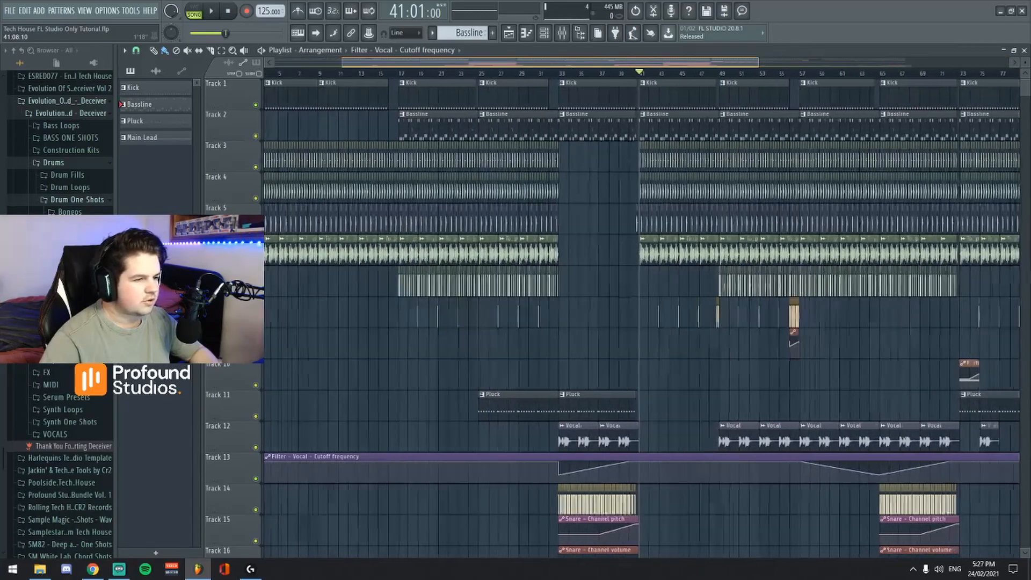
pyautogui.click(562, 33)
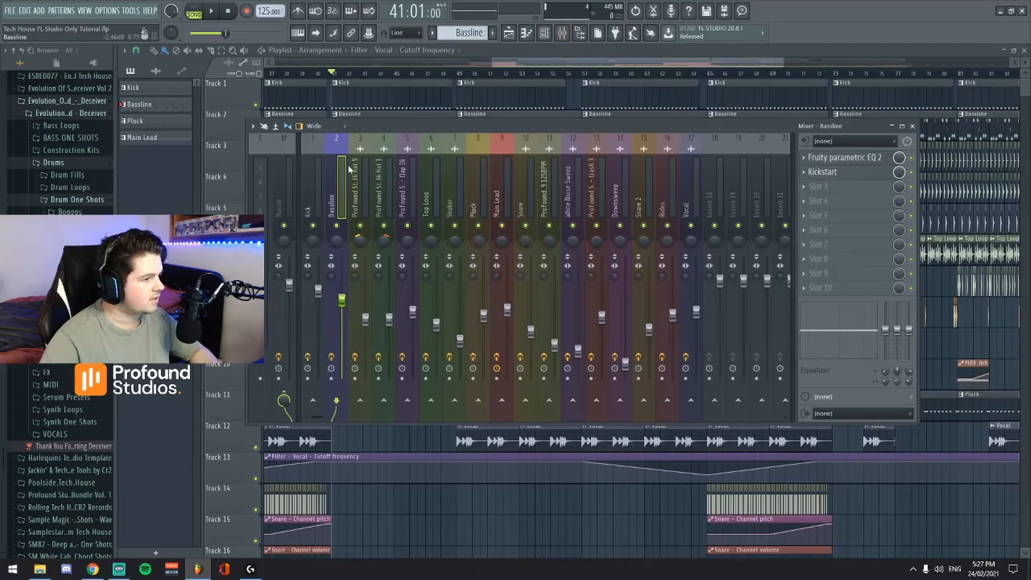
pyautogui.click(544, 33)
pyautogui.click(478, 190)
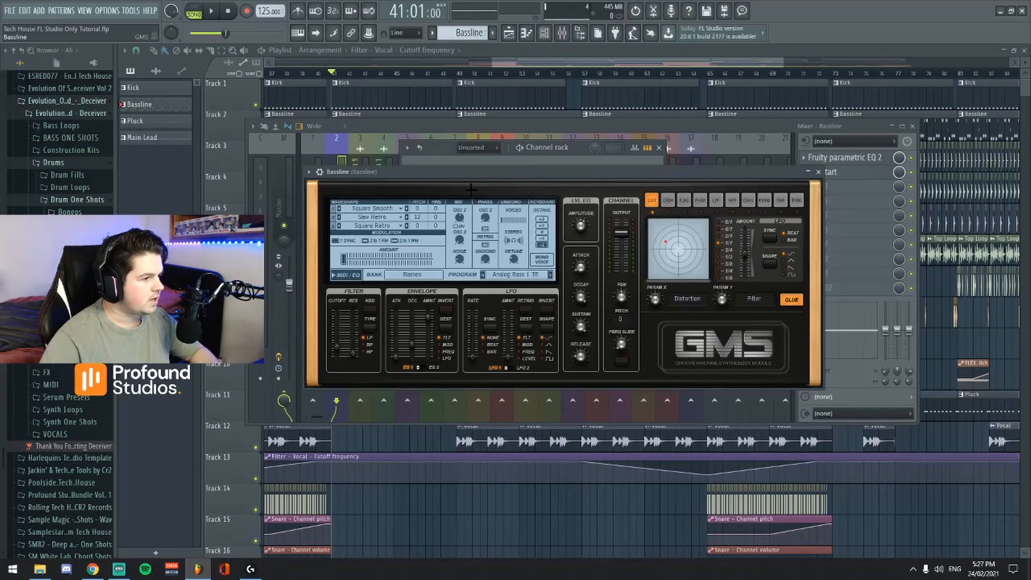
pyautogui.moveTo(440, 175); pyautogui.dragTo(440, 262)
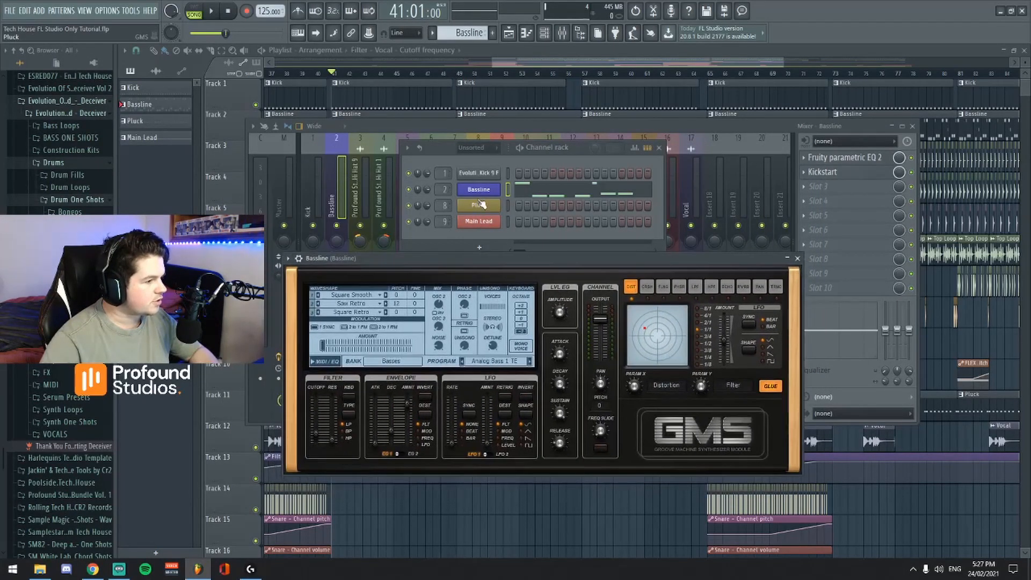
# Open the Pluck channel's GMS synth, audition the Pluck pattern in pattern mode, and save the project.
pyautogui.click(476, 209)
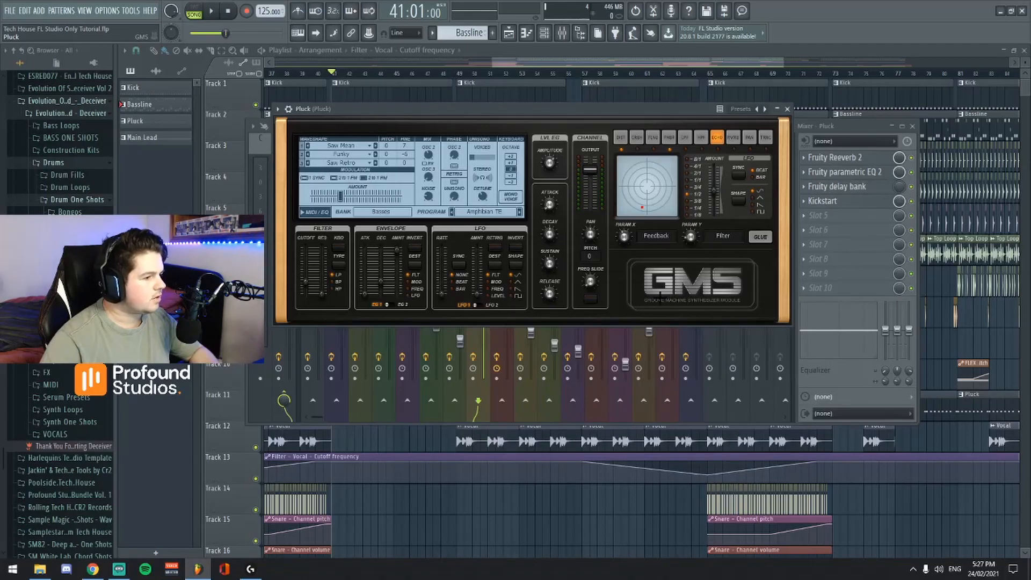
pyautogui.moveTo(629, 115); pyautogui.dragTo(637, 170)
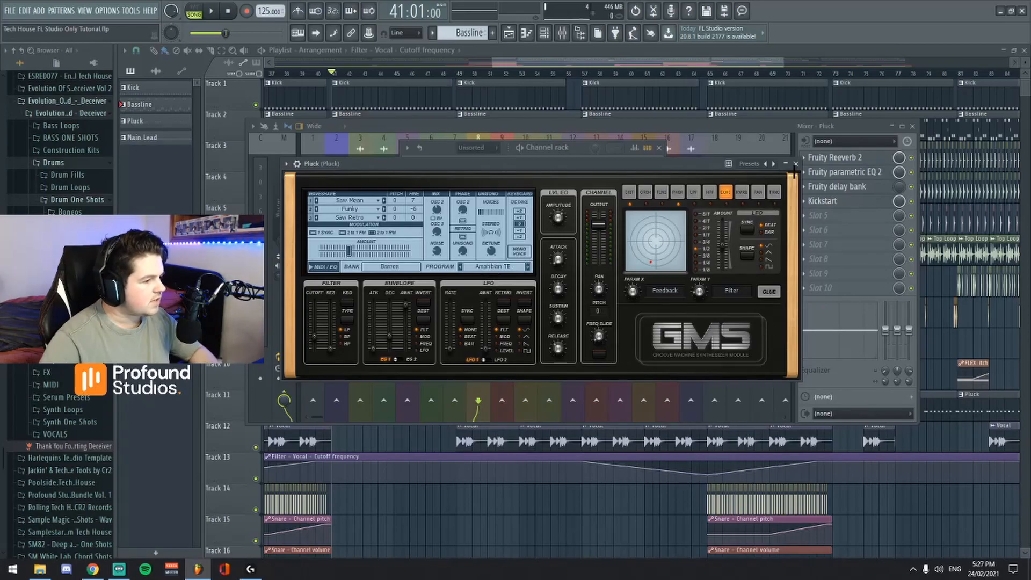
pyautogui.click(195, 11)
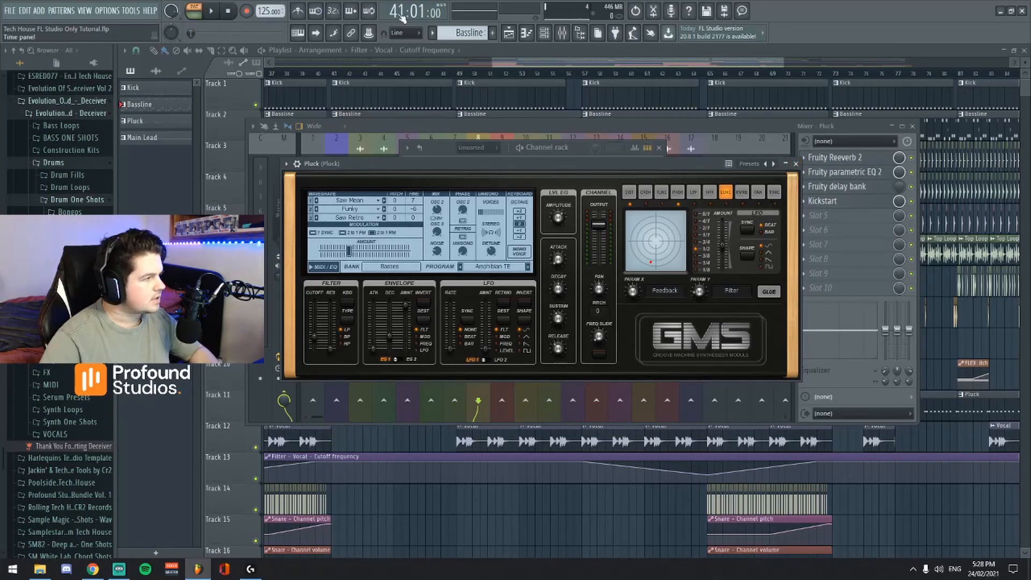
pyautogui.scroll(-1, 468, 33)
pyautogui.click(211, 11)
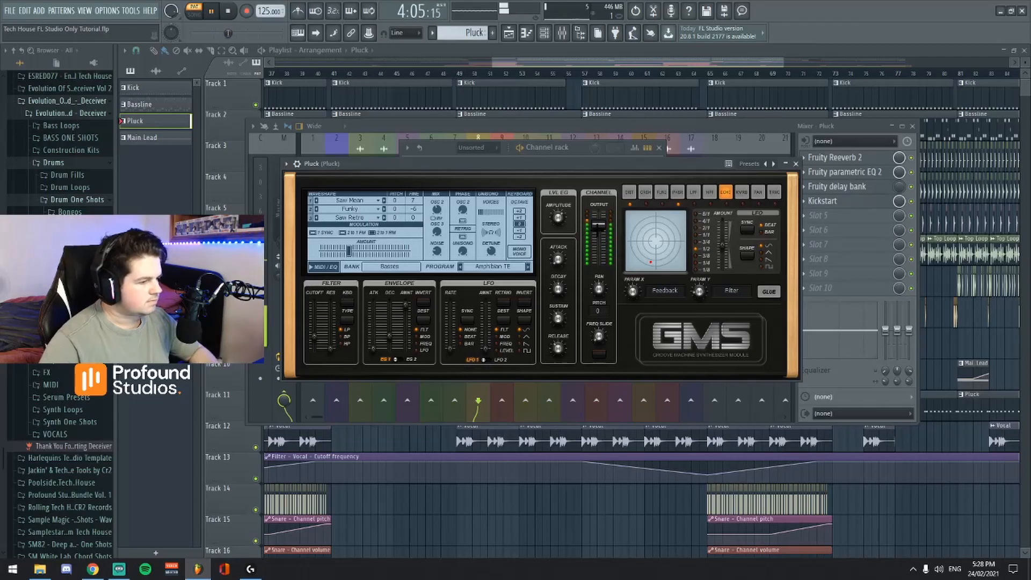
pyautogui.press('space')
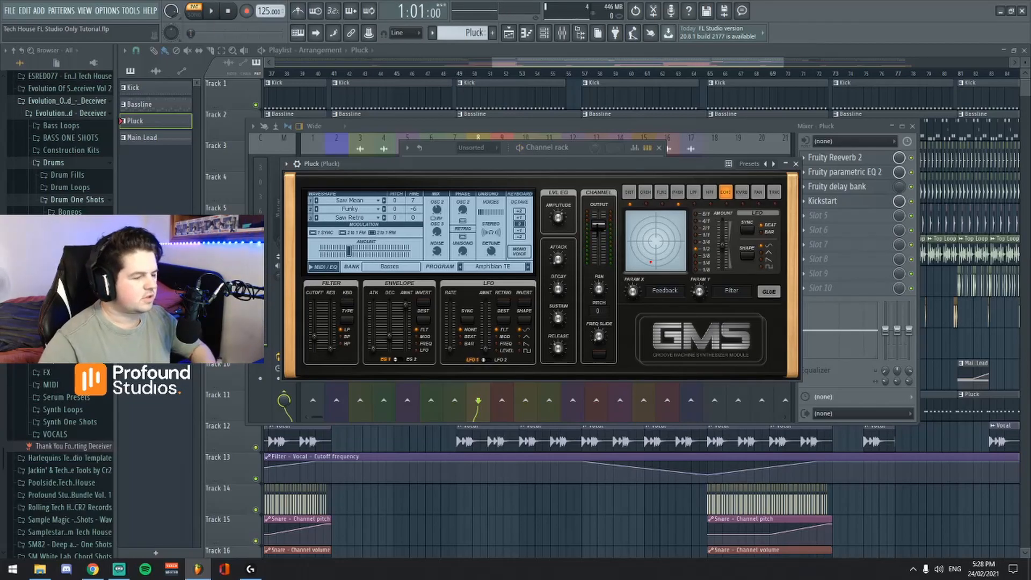
pyautogui.hotkey('ctrl', 's')
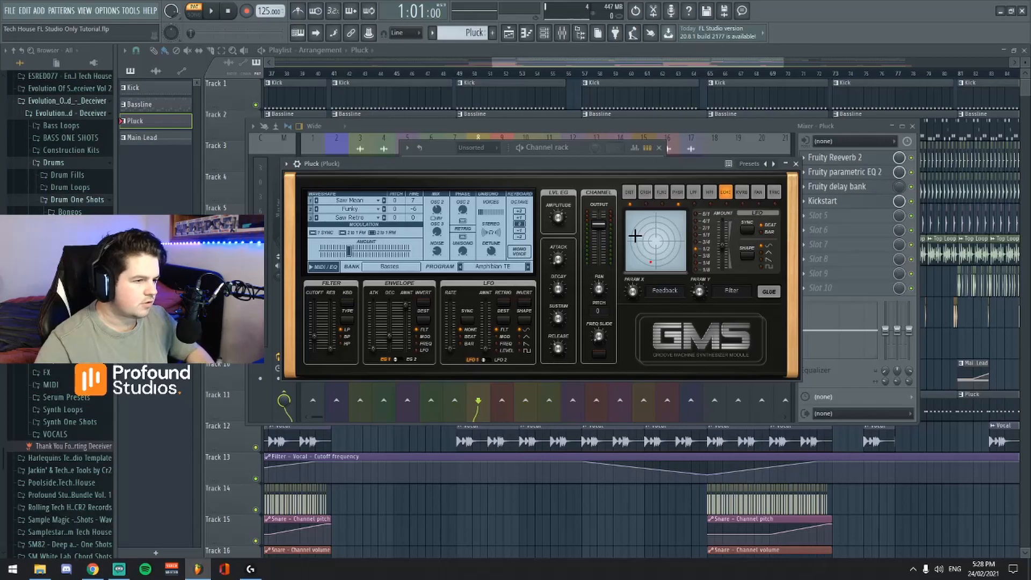
# Inspect the Fruity Reeverb 2, Fruity parametric EQ 2 and Fruity delay bank settings on the Pluck mixer track.
pyautogui.moveTo(592, 166); pyautogui.dragTo(655, 176)
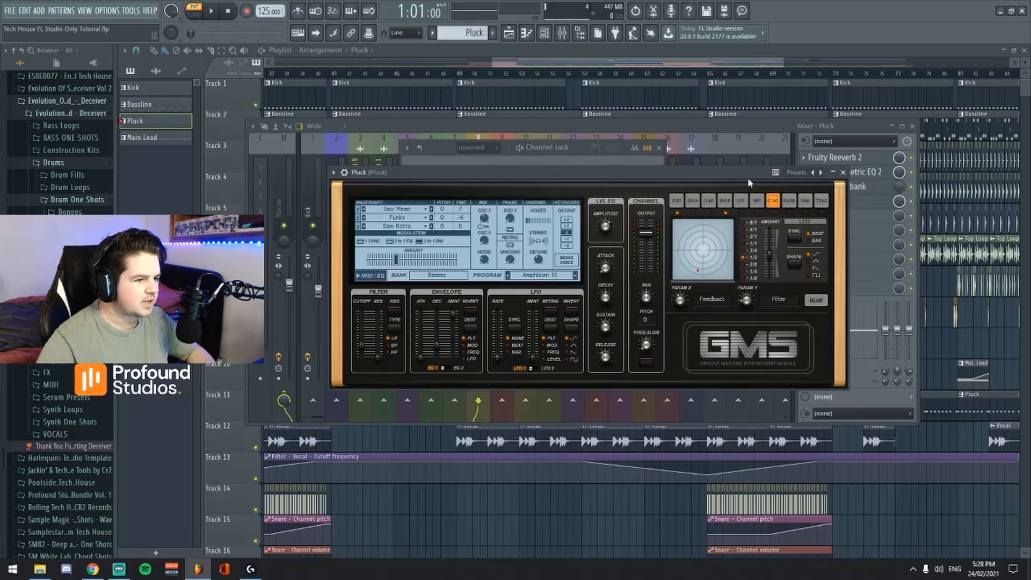
pyautogui.moveTo(735, 175); pyautogui.dragTo(685, 195)
pyautogui.click(775, 126)
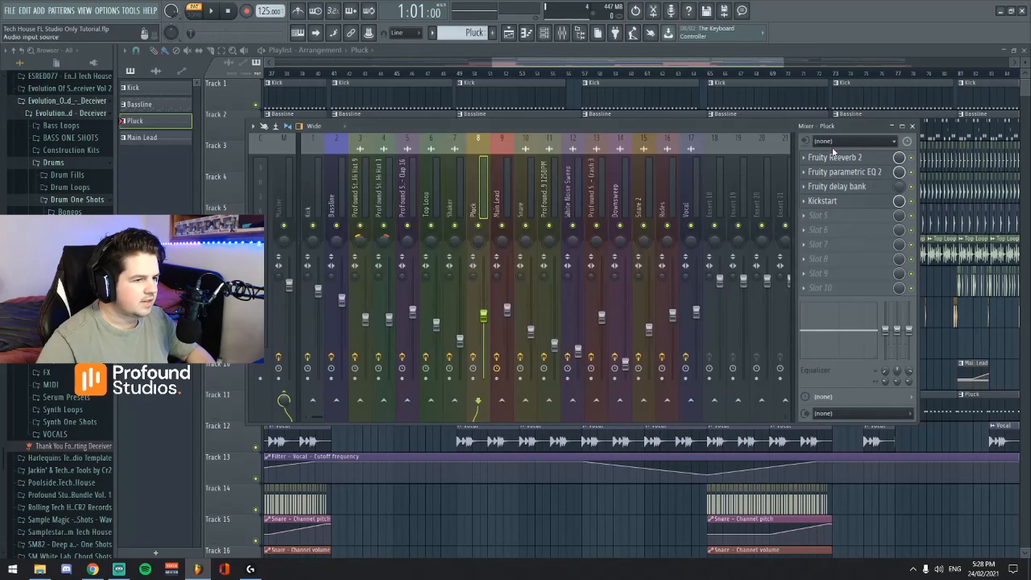
pyautogui.click(836, 157)
pyautogui.moveTo(536, 115); pyautogui.dragTo(564, 181)
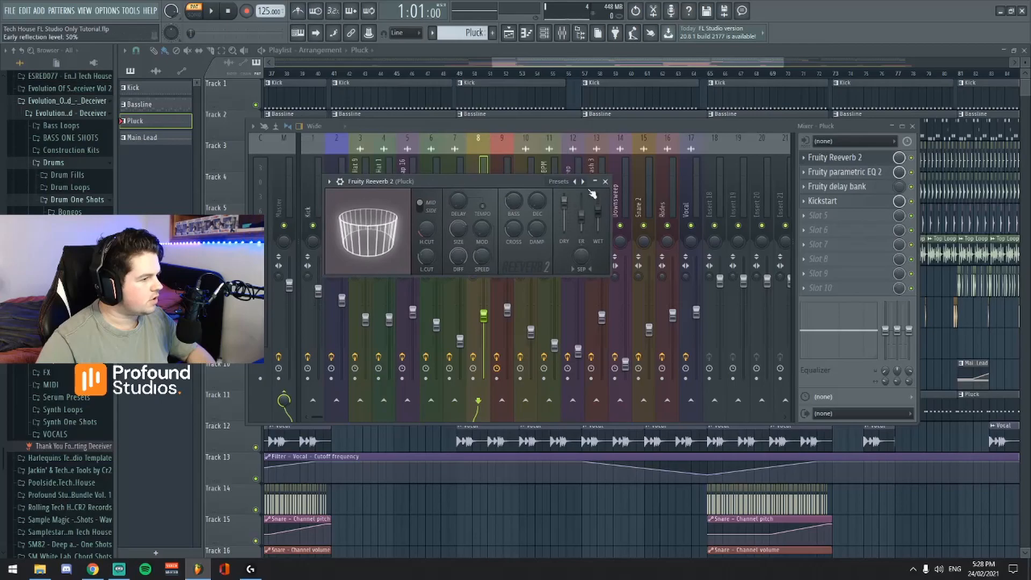
pyautogui.click(606, 182)
pyautogui.click(840, 172)
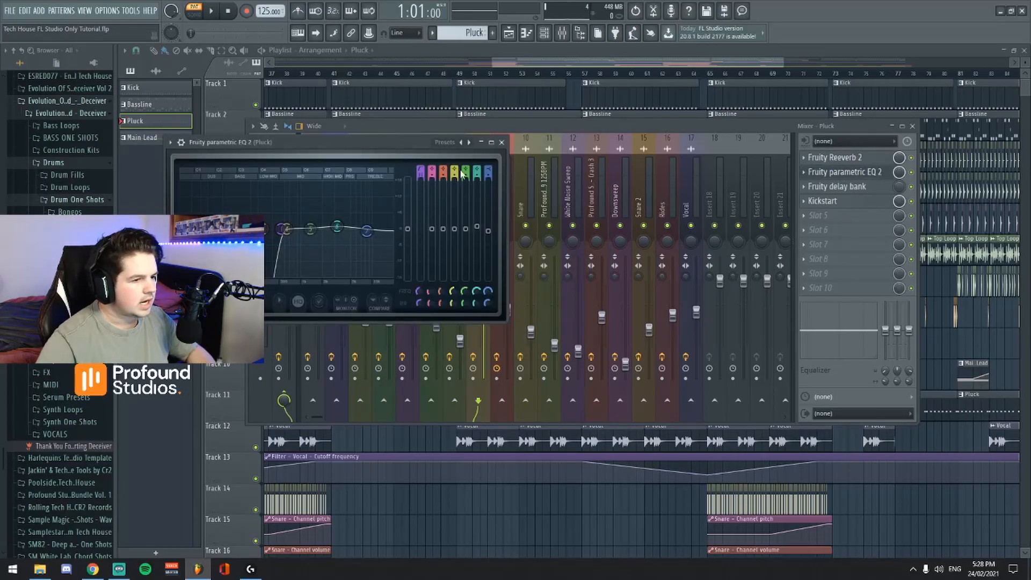
pyautogui.click(502, 143)
pyautogui.click(836, 186)
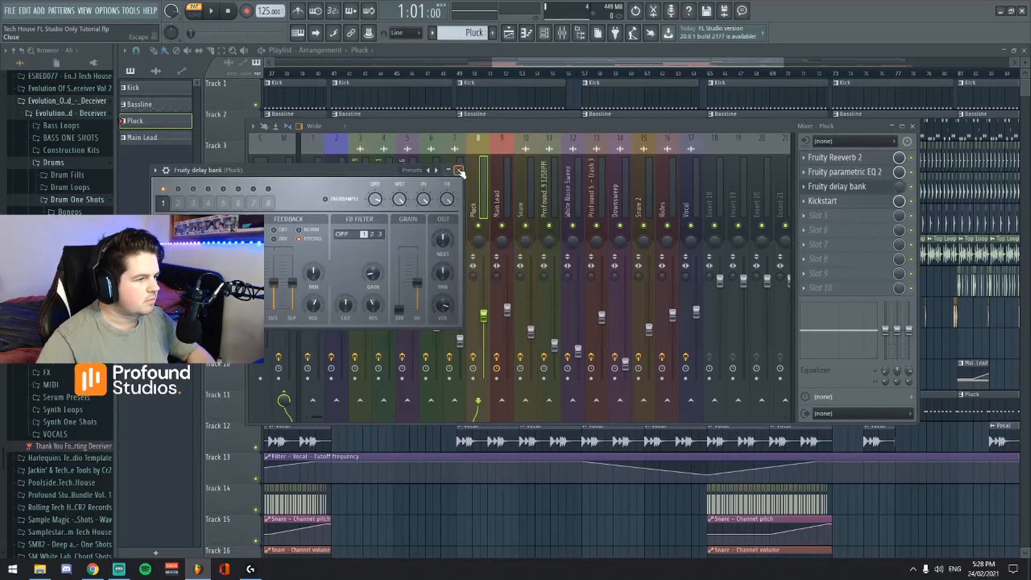
pyautogui.moveTo(277, 173); pyautogui.dragTo(435, 184)
pyautogui.click(619, 181)
# Locate the delay bank's Pluck mix level automation and play the song from bar 37 with the Pluck mixer track soloed.
pyautogui.moveTo(591, 63); pyautogui.dragTo(608, 63)
pyautogui.scroll(-4, 607, 214)
pyautogui.scroll(-12, 616, 292)
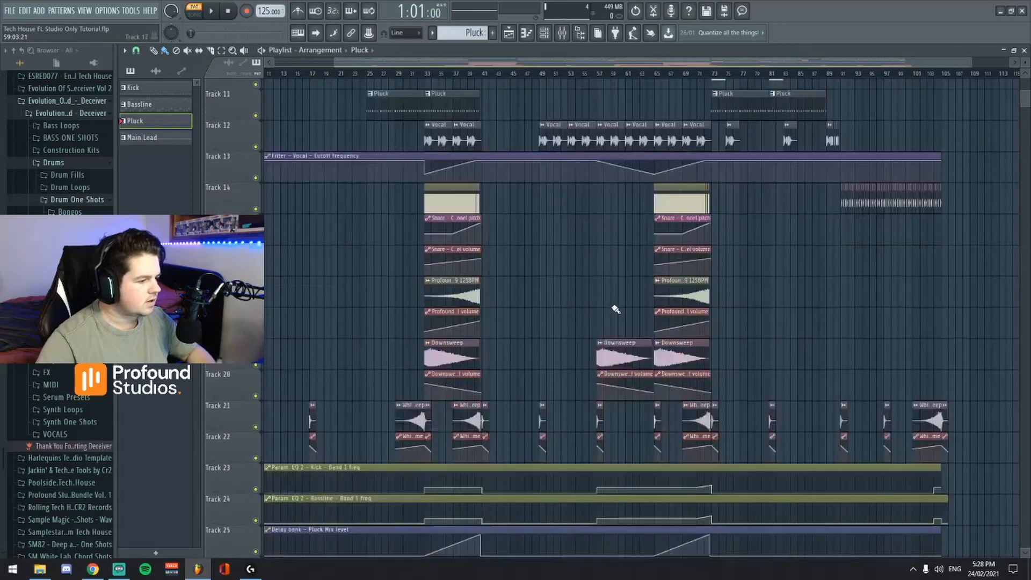
pyautogui.click(454, 74)
pyautogui.press('space')
pyautogui.click(561, 33)
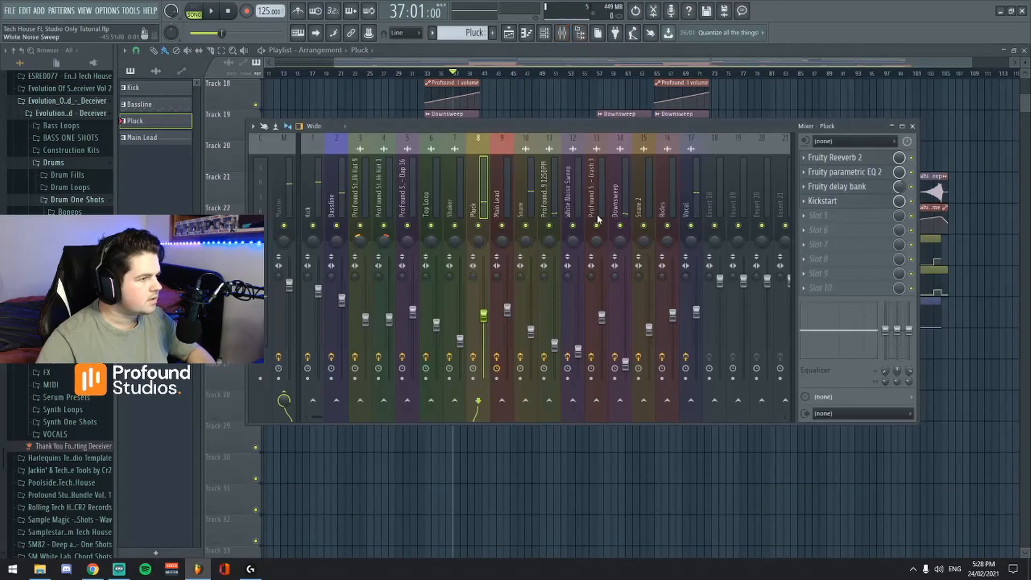
pyautogui.press('space')
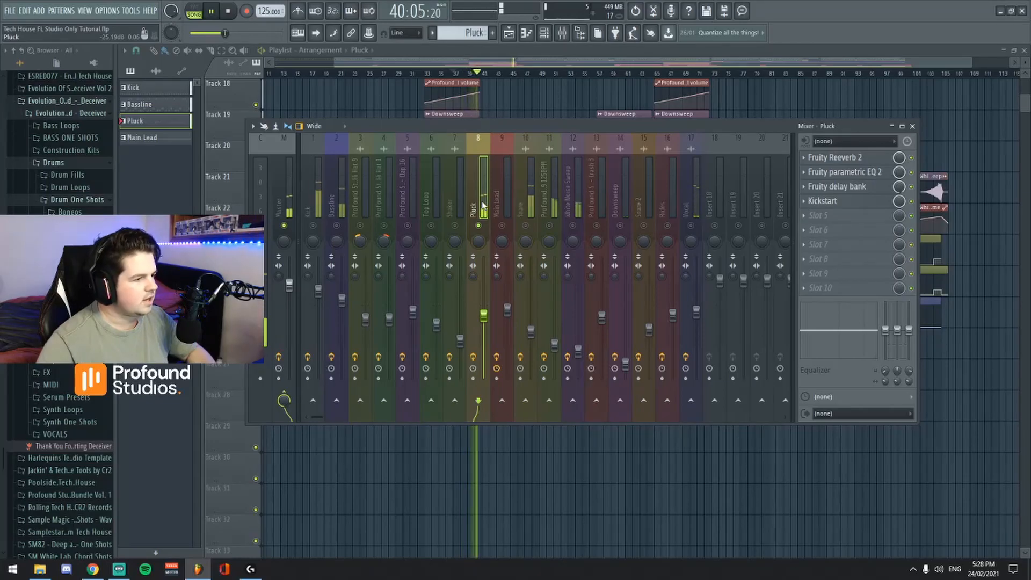
pyautogui.press('space')
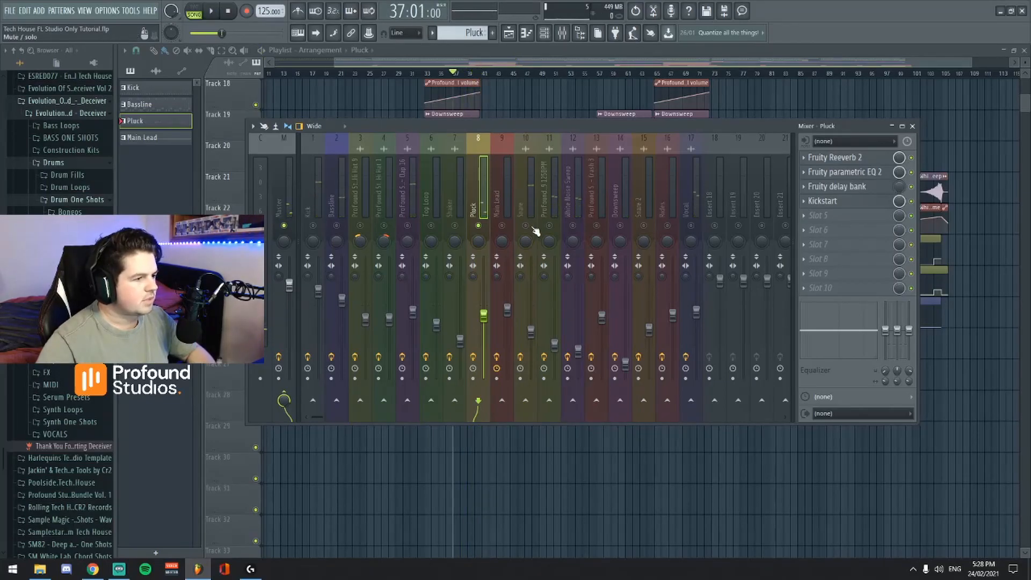
# Close the mixer and look over the upper tracks of the arrangement from about bar 5.
pyautogui.click(912, 126)
pyautogui.scroll(3, 685, 262)
pyautogui.scroll(1, 708, 248)
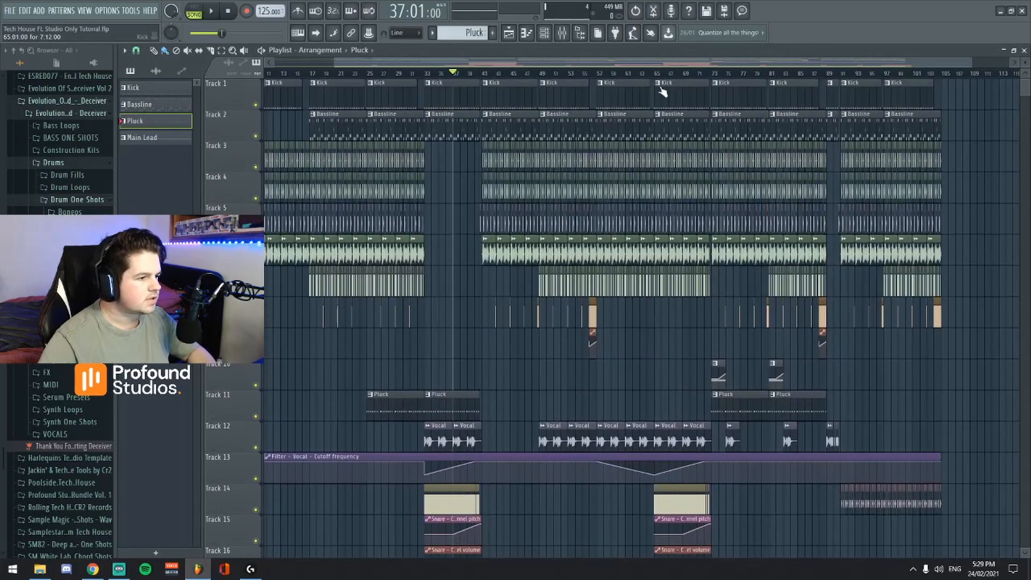
pyautogui.moveTo(663, 62); pyautogui.dragTo(614, 62)
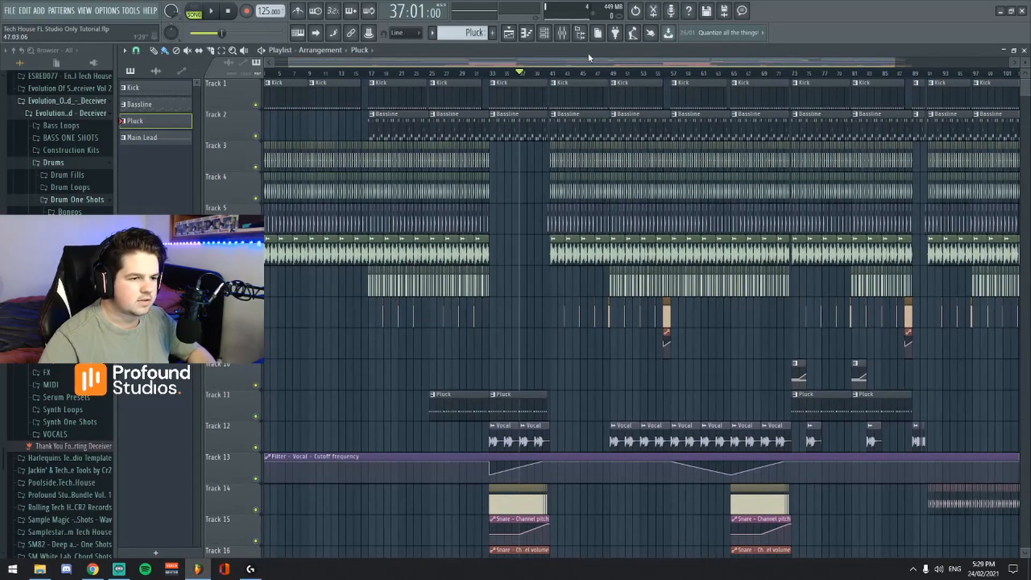
# Open the Main Lead channel's FLEX synth and look through the Histibe Electronica presets around A little bit of Horror.
pyautogui.click(561, 33)
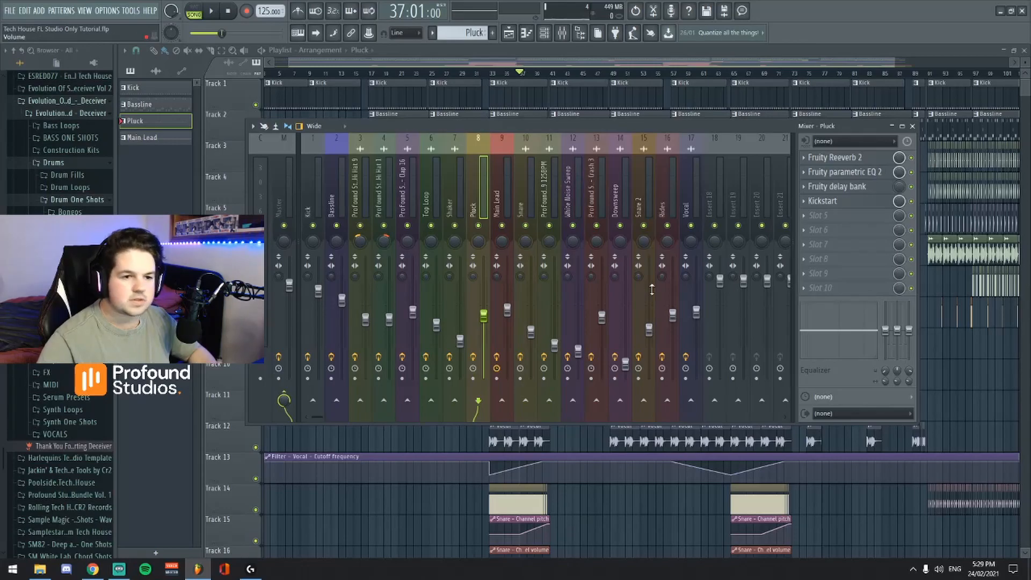
pyautogui.click(544, 35)
pyautogui.click(485, 223)
pyautogui.moveTo(388, 112); pyautogui.dragTo(458, 120)
pyautogui.scroll(-3, 354, 329)
pyautogui.scroll(3, 356, 328)
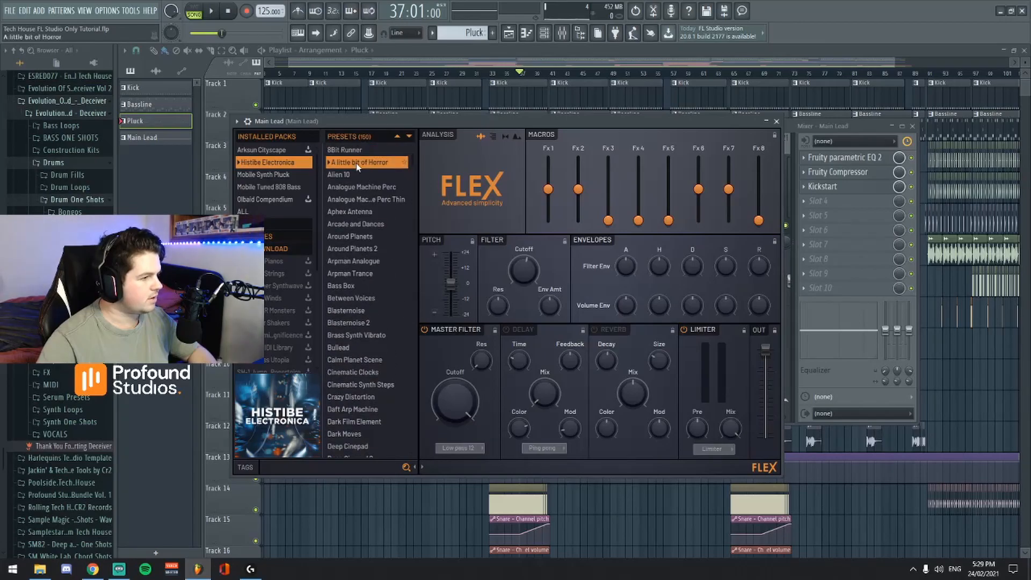
# Select the Main Lead pattern and audition it in pattern mode, keeping the FLEX synth in view.
pyautogui.moveTo(499, 144); pyautogui.dragTo(568, 177)
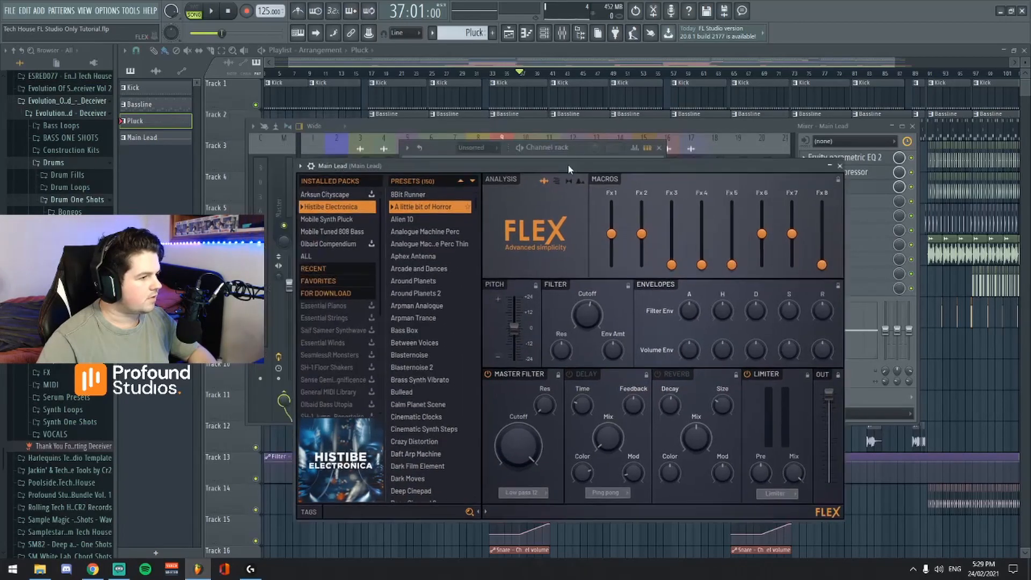
pyautogui.scroll(-1, 451, 33)
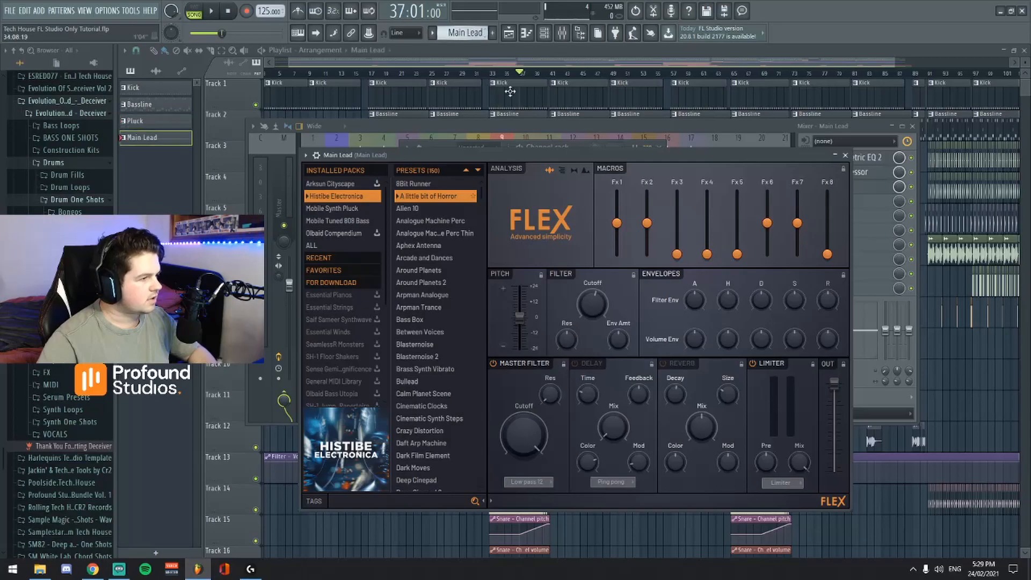
pyautogui.moveTo(559, 156); pyautogui.dragTo(575, 108)
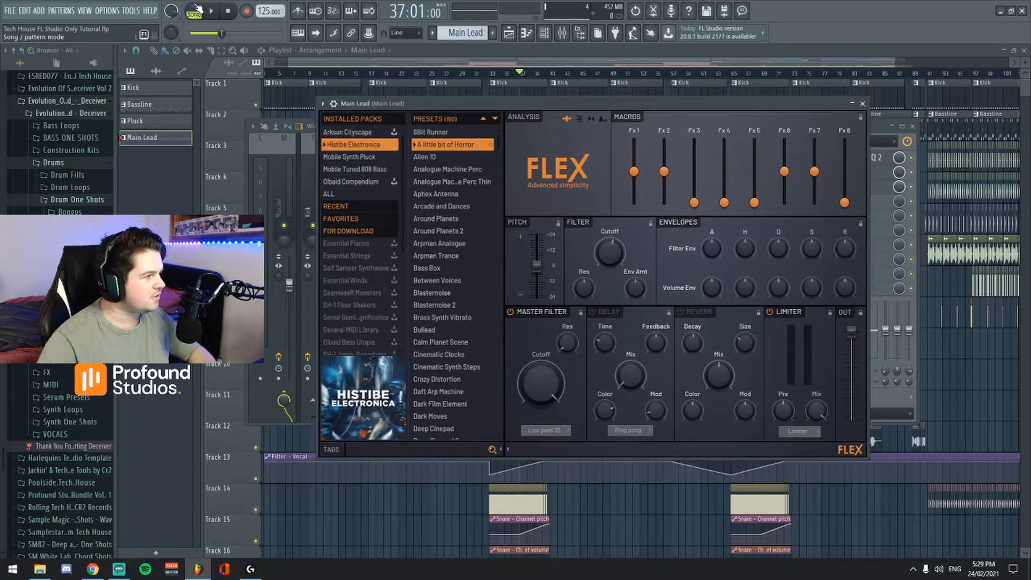
pyautogui.click(215, 11)
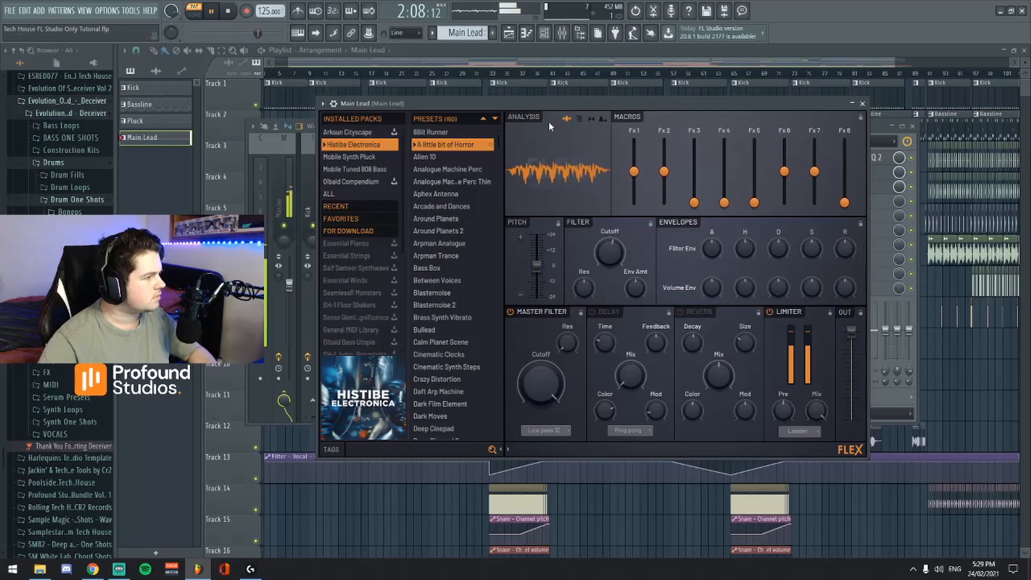
pyautogui.press('space')
# Locate the Main Lead clip at bar 73 and play the song from there with the Main Lead mixer track soloed.
pyautogui.click(577, 71)
pyautogui.scroll(-3, 602, 161)
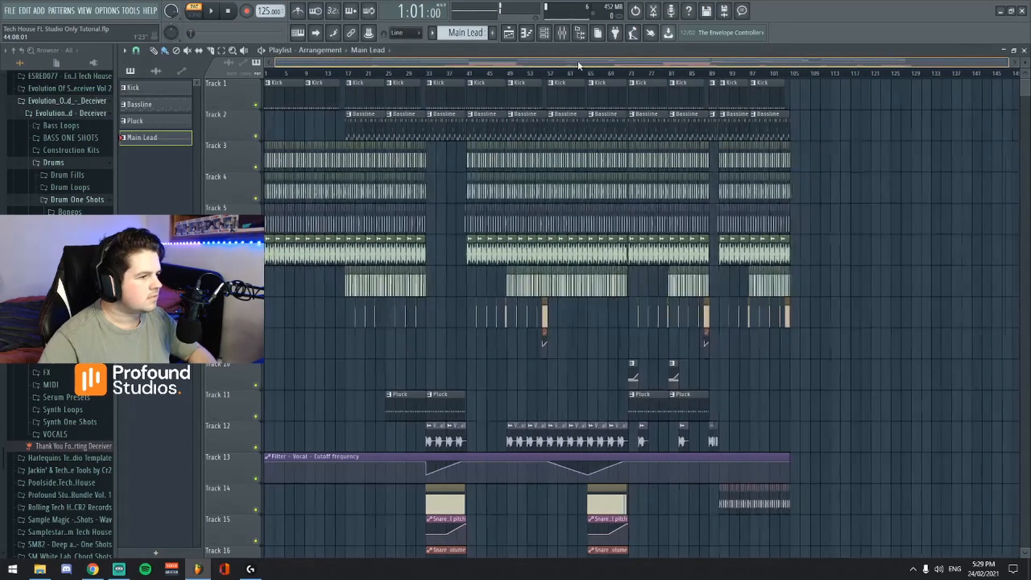
pyautogui.scroll(-7, 617, 185)
pyautogui.scroll(-3, 622, 191)
pyautogui.scroll(8, 620, 185)
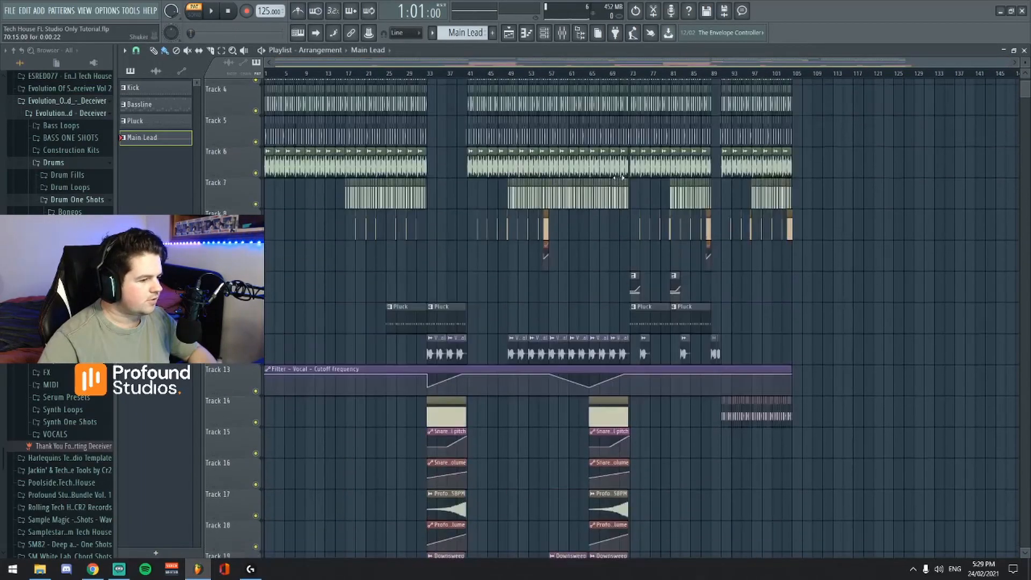
pyautogui.scroll(4, 617, 64)
pyautogui.scroll(5, 617, 63)
pyautogui.click(512, 73)
pyautogui.click(562, 33)
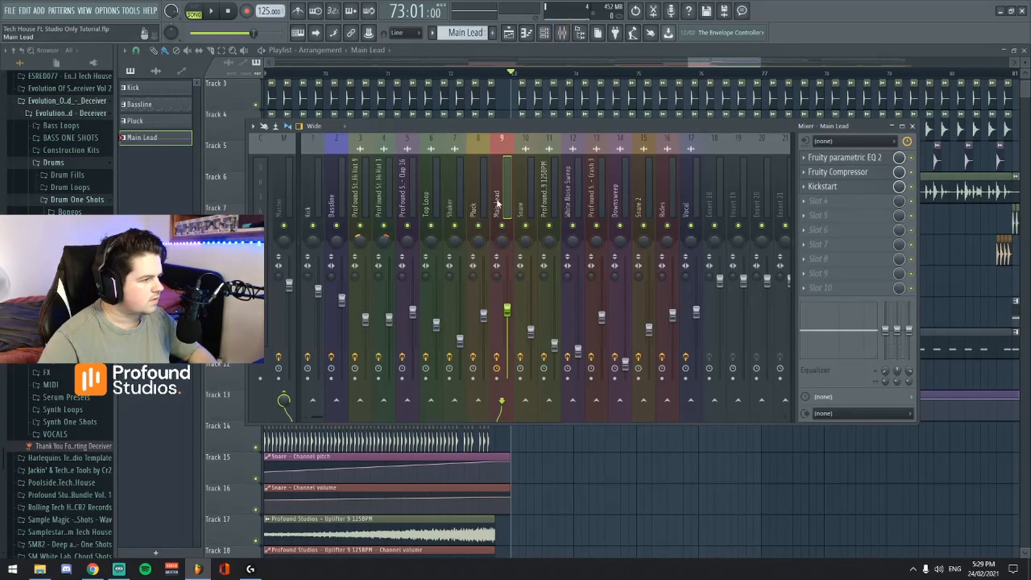
pyautogui.press('space')
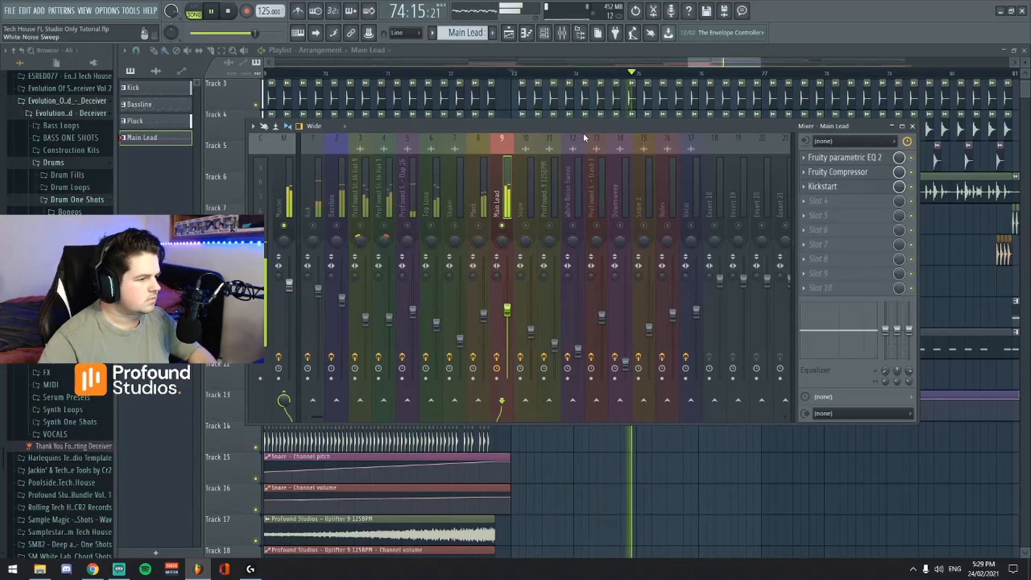
pyautogui.press('space')
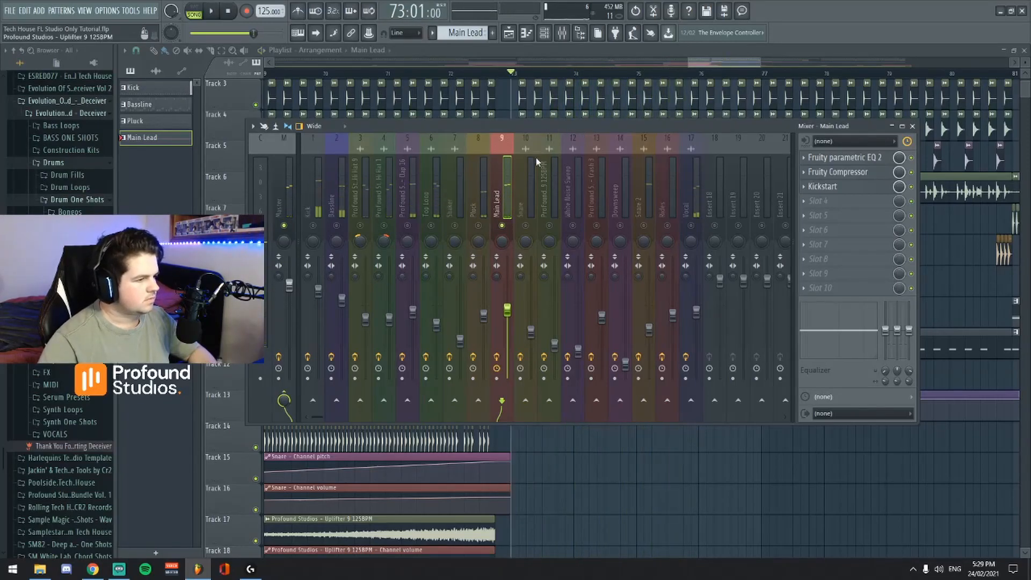
# Reopen the Main Lead channel's FLEX synth to examine its macros and master filter, then close it and the channel rack.
pyautogui.click(543, 31)
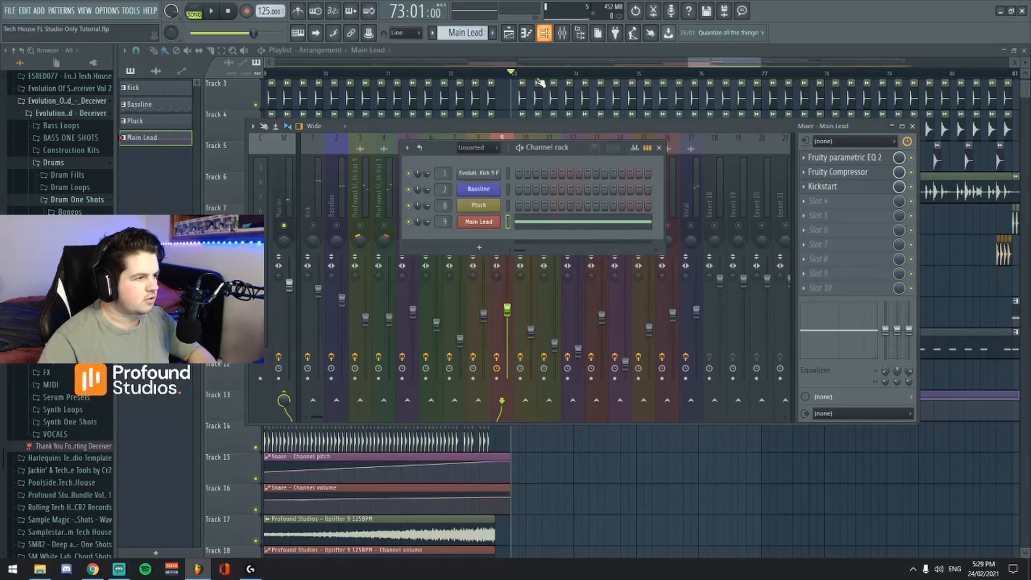
pyautogui.click(490, 222)
pyautogui.moveTo(616, 116); pyautogui.dragTo(565, 124)
pyautogui.moveTo(640, 121)
pyautogui.mouseDown()
pyautogui.moveTo(648, 175)
pyautogui.moveTo(659, 118)
pyautogui.mouseUp()
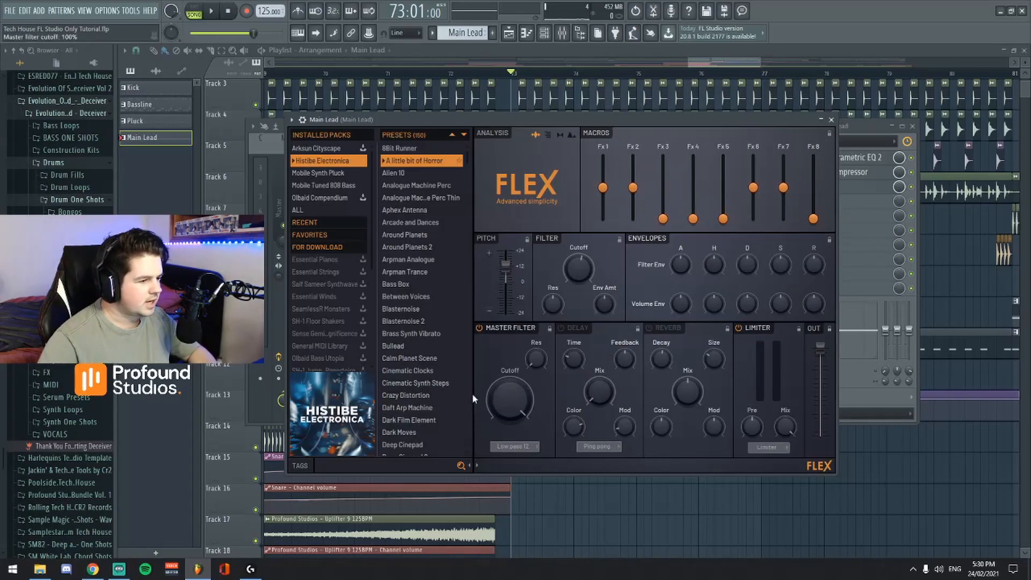
pyautogui.click(831, 120)
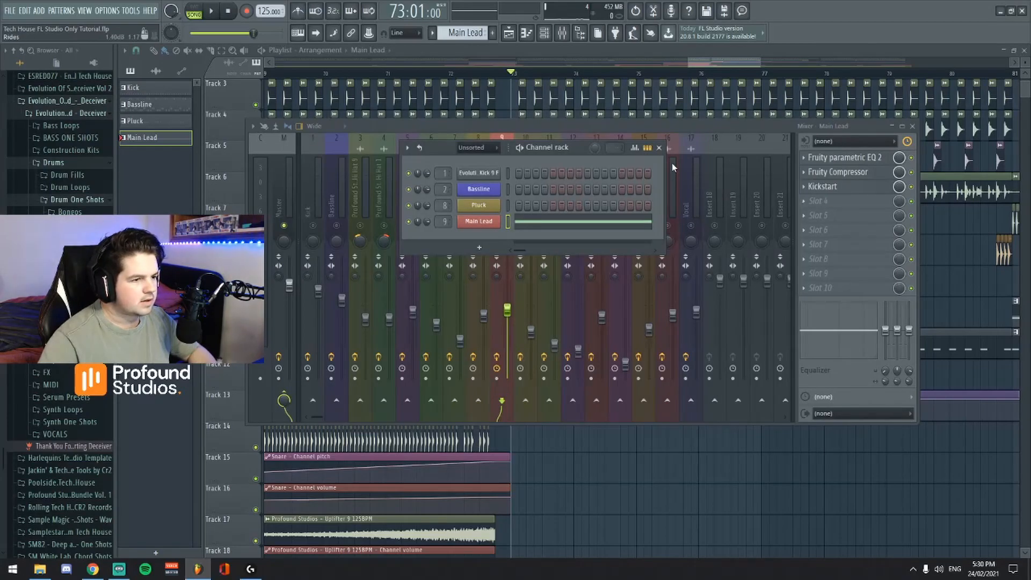
pyautogui.click(660, 149)
# Inspect the Fruity parametric EQ 2 and Fruity Compressor settings on the Main Lead mixer track, then close the mixer.
pyautogui.click(838, 157)
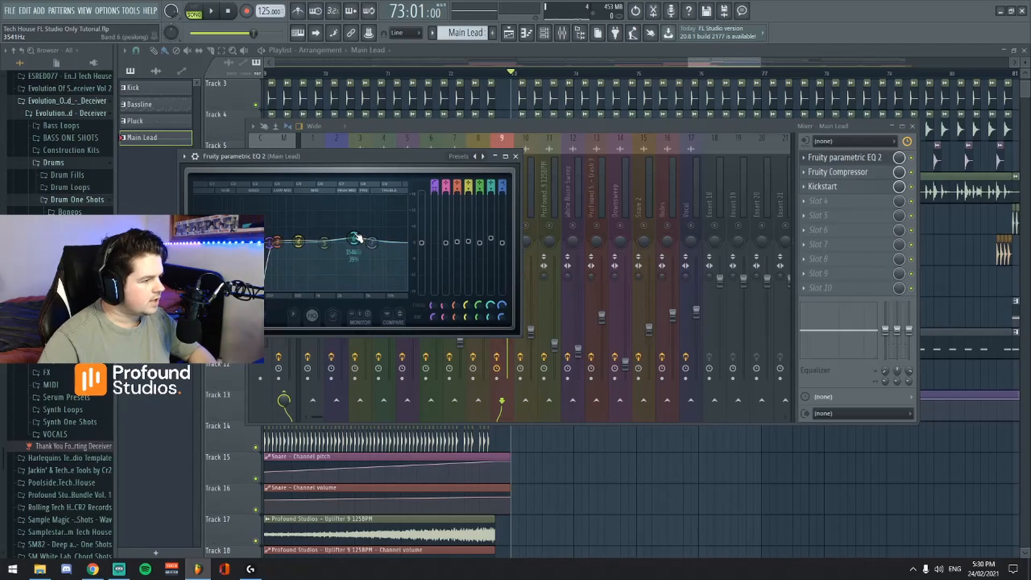
pyautogui.click(847, 176)
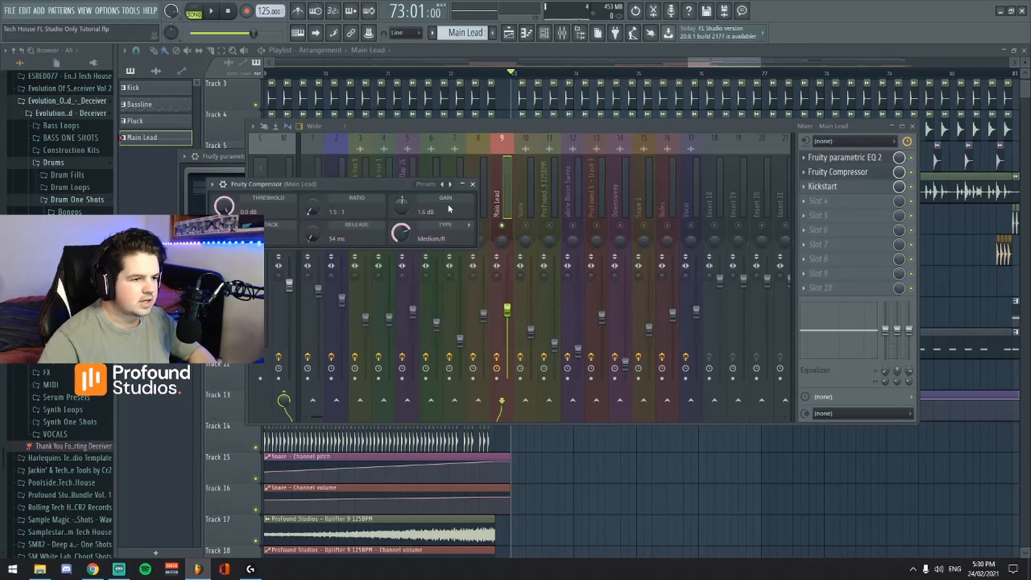
pyautogui.click(472, 185)
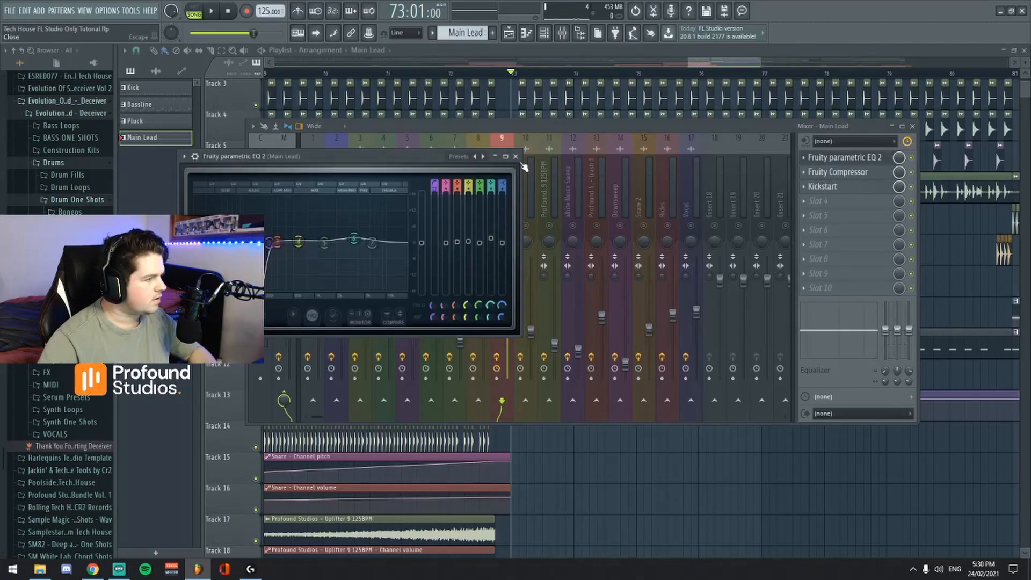
pyautogui.click(515, 156)
pyautogui.click(913, 128)
# Set the playback position to bar 32 and unsolo the Main Lead mixer track.
pyautogui.moveTo(719, 62); pyautogui.dragTo(700, 35)
pyautogui.scroll(3, 779, 274)
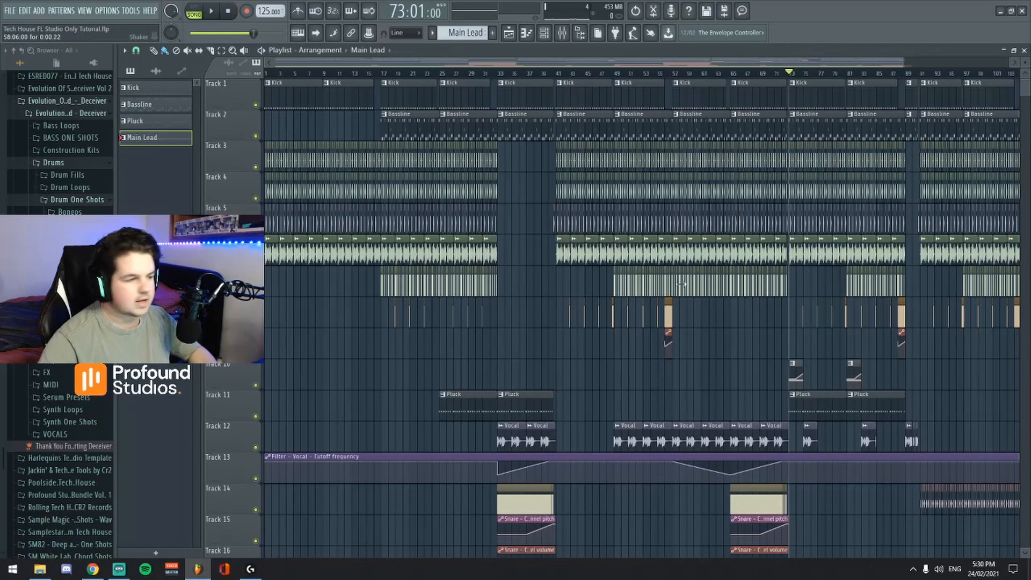
pyautogui.click(492, 78)
pyautogui.click(562, 33)
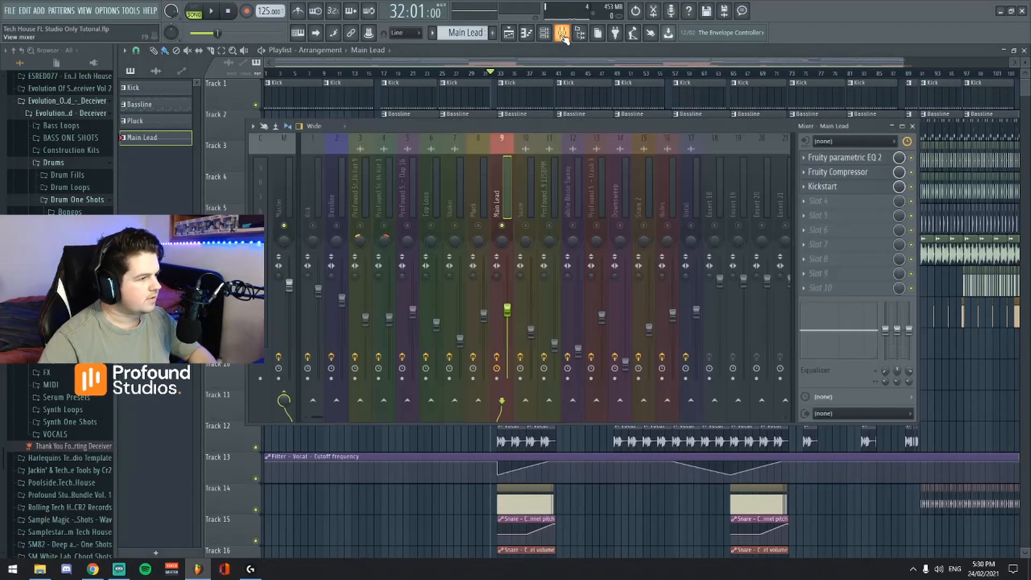
pyautogui.click(913, 127)
# Play the full mix from bar 65 through the build-up into the second drop.
pyautogui.scroll(4, 746, 66)
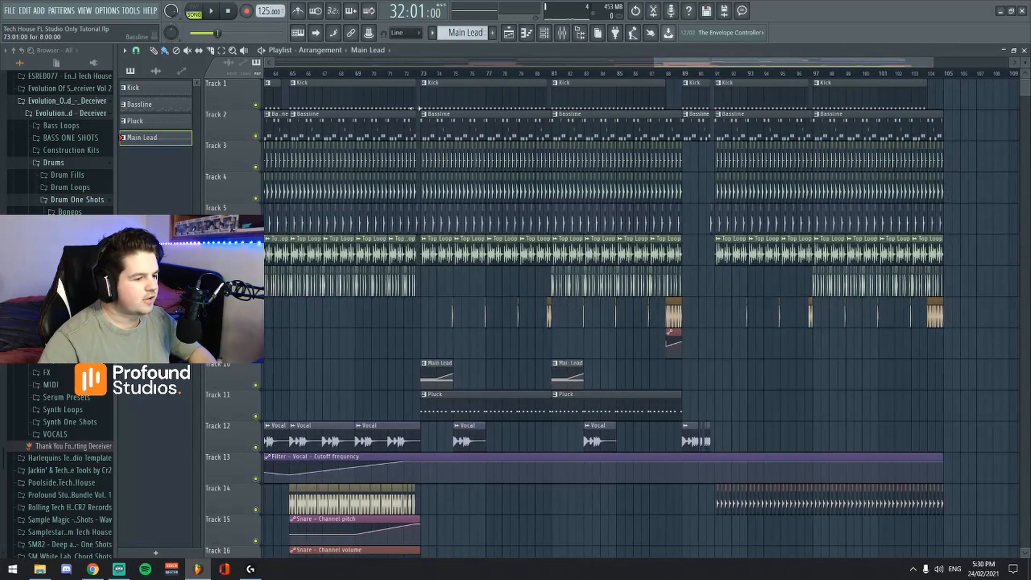
pyautogui.scroll(-5, 727, 73)
pyautogui.click(598, 74)
pyautogui.press('space')
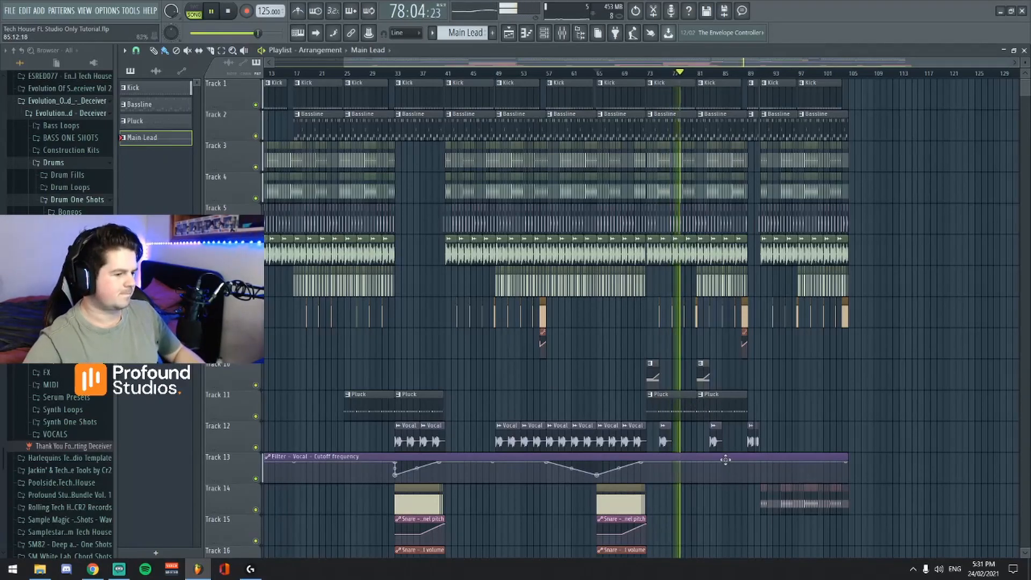
pyautogui.press('space')
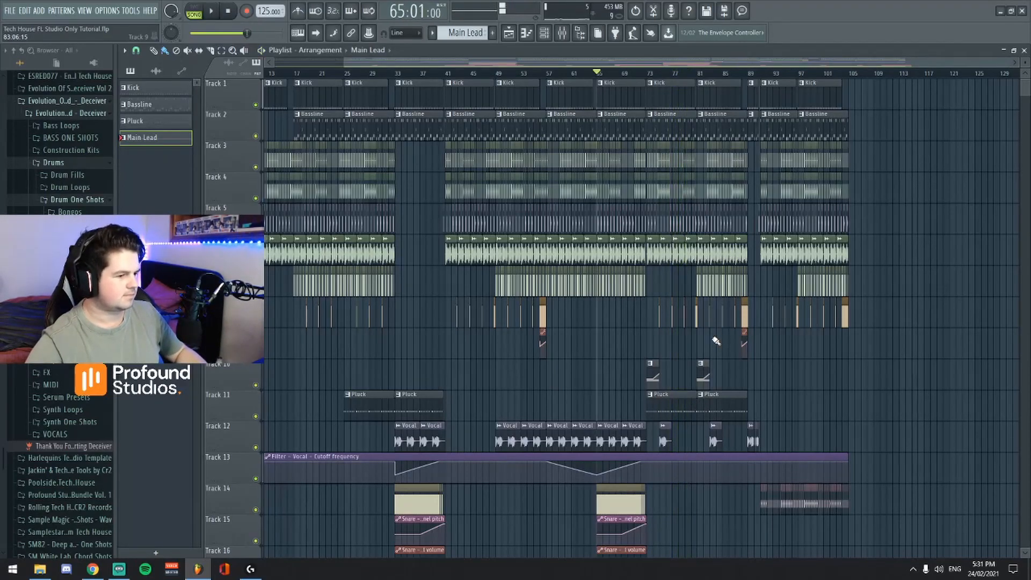
# Look over the arrangement from bar 1, including the drum, vocal, snare and uplifter tracks.
pyautogui.moveTo(657, 64)
pyautogui.mouseDown()
pyautogui.moveTo(587, 64)
pyautogui.moveTo(644, 73)
pyautogui.mouseUp()
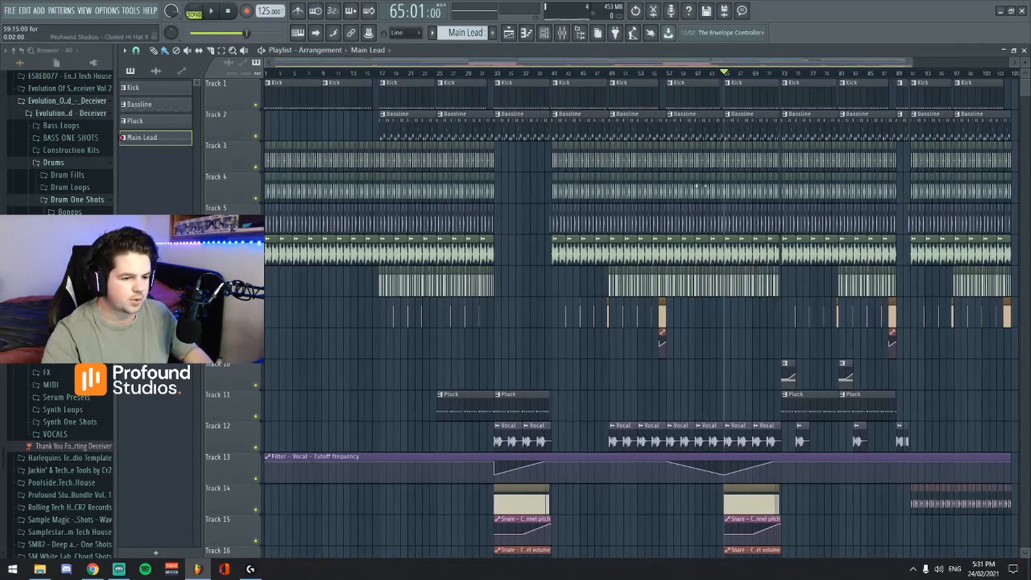
pyautogui.scroll(-4, 754, 284)
pyautogui.scroll(-5, 749, 284)
pyautogui.scroll(8, 746, 268)
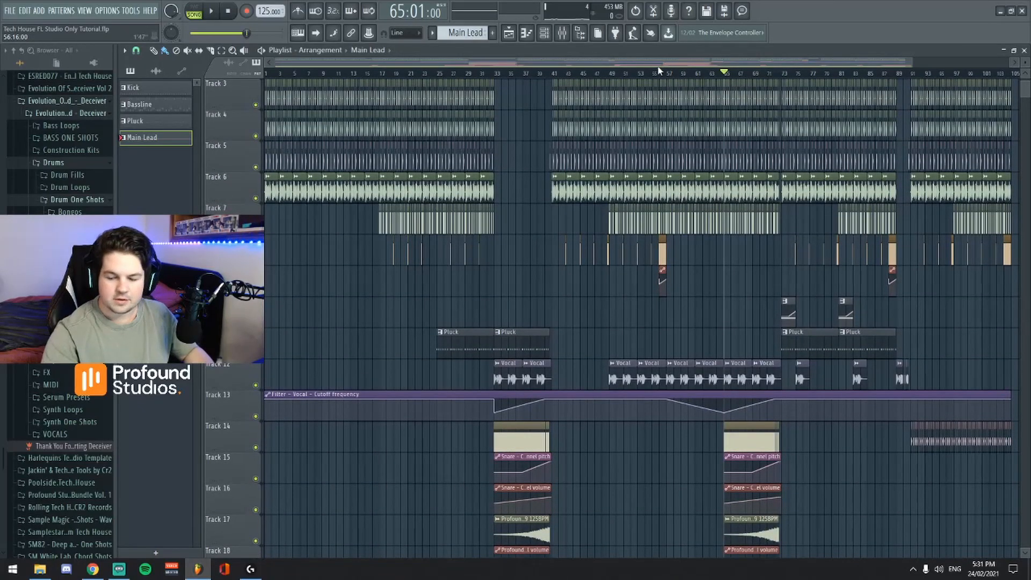
pyautogui.scroll(-4, 796, 284)
pyautogui.scroll(5, 806, 292)
# View the arrangement from bar 33 onward and check the mixer levels across all tracks.
pyautogui.moveTo(695, 64); pyautogui.dragTo(628, 66)
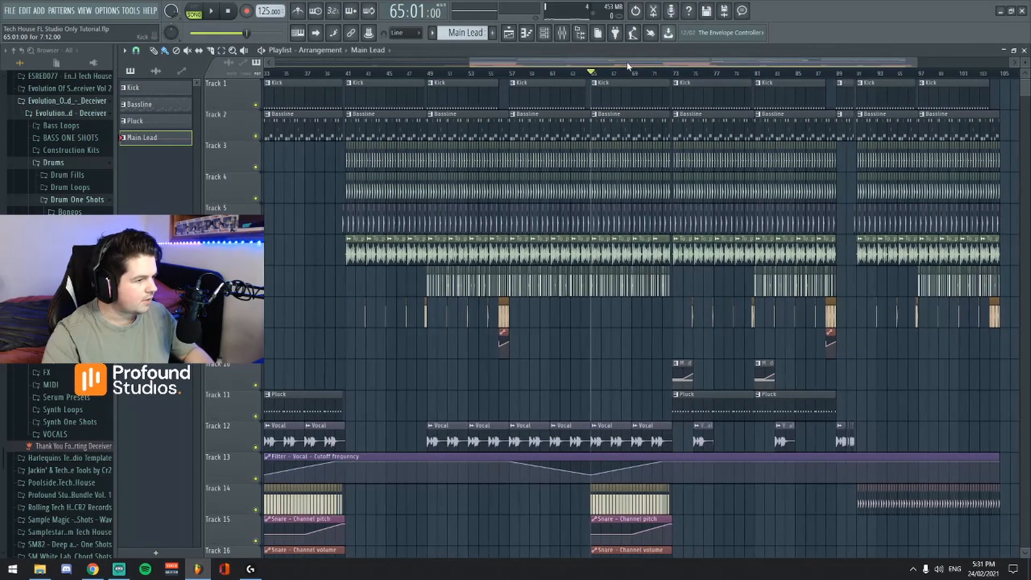
pyautogui.click(565, 37)
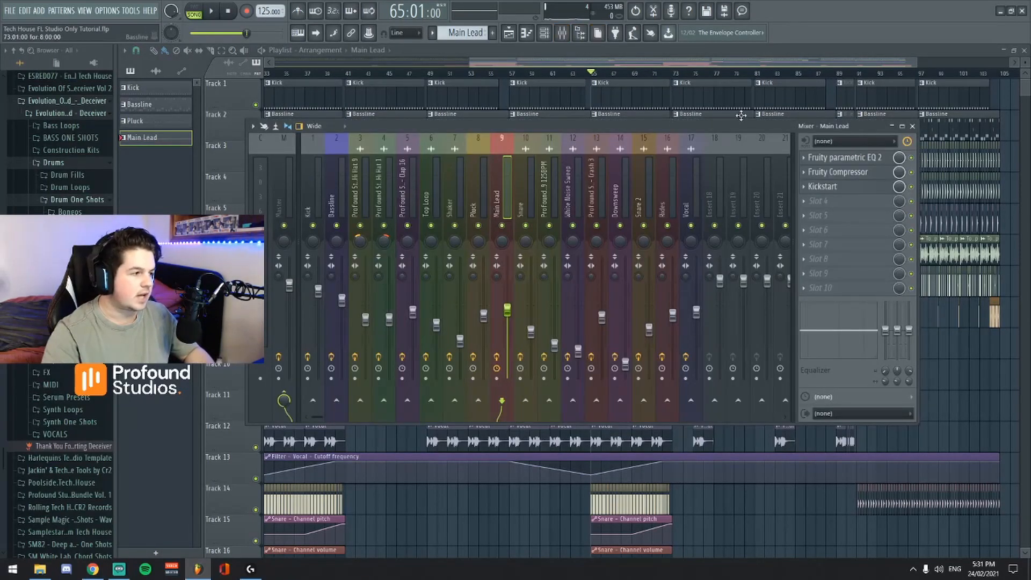
pyautogui.click(912, 127)
# Examine the downsweep, white noise sweep and automation clips on the arrangement's lower tracks, down to the delay bank automation.
pyautogui.moveTo(607, 63); pyautogui.dragTo(563, 78)
pyautogui.scroll(-5, 666, 271)
pyautogui.scroll(-6, 668, 272)
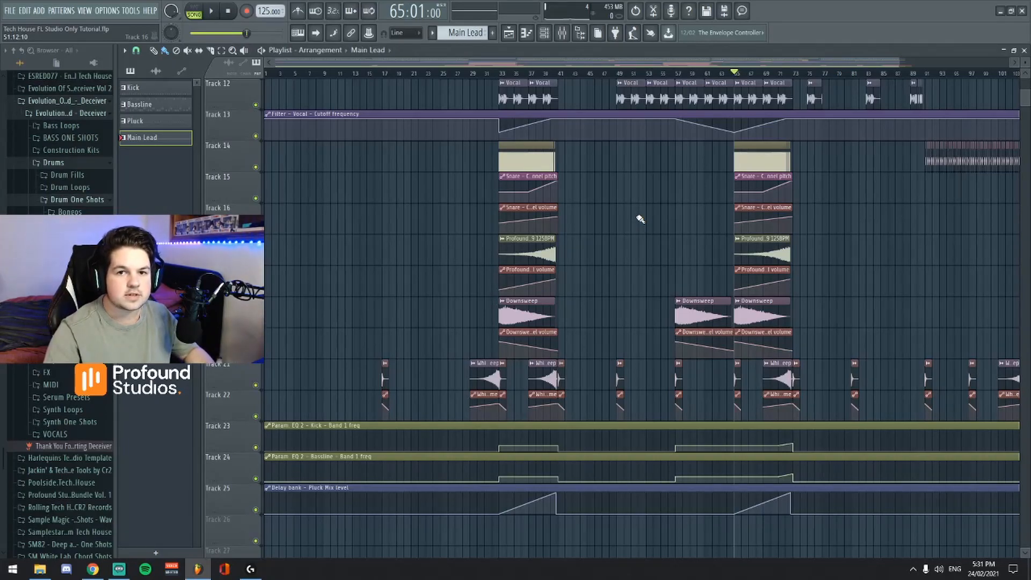
pyautogui.scroll(6, 681, 318)
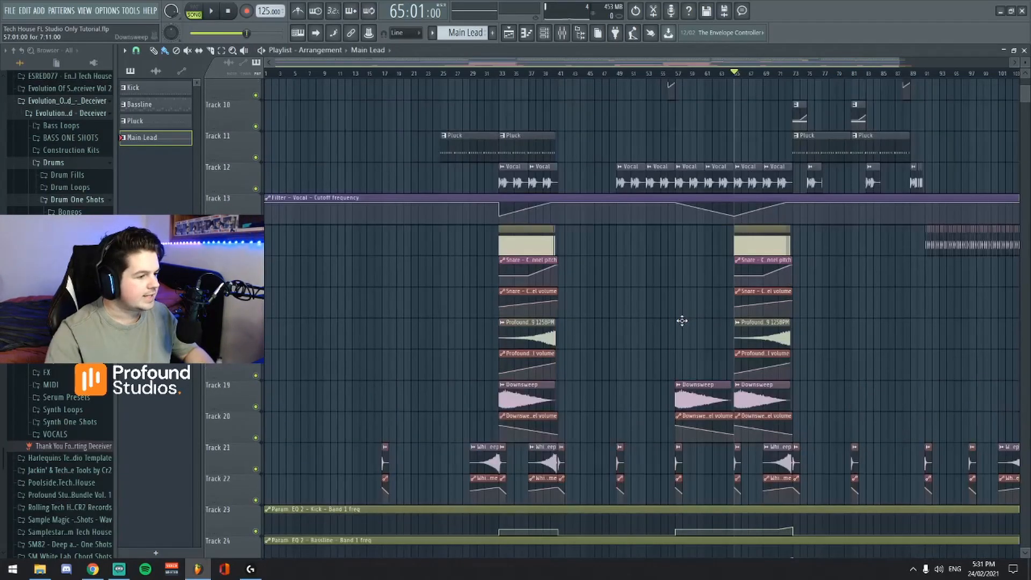